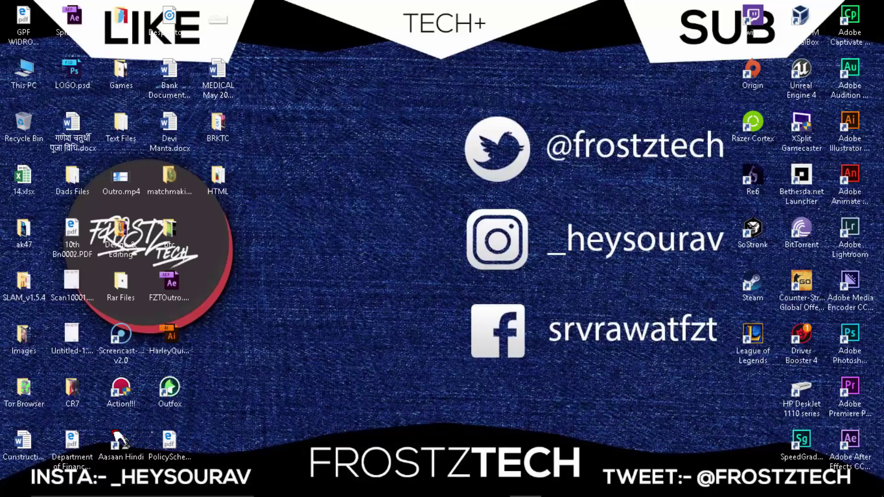
Open Control Panel and go to the User Accounts settings
{"action": "right_click", "coordinate": [16, 484]}
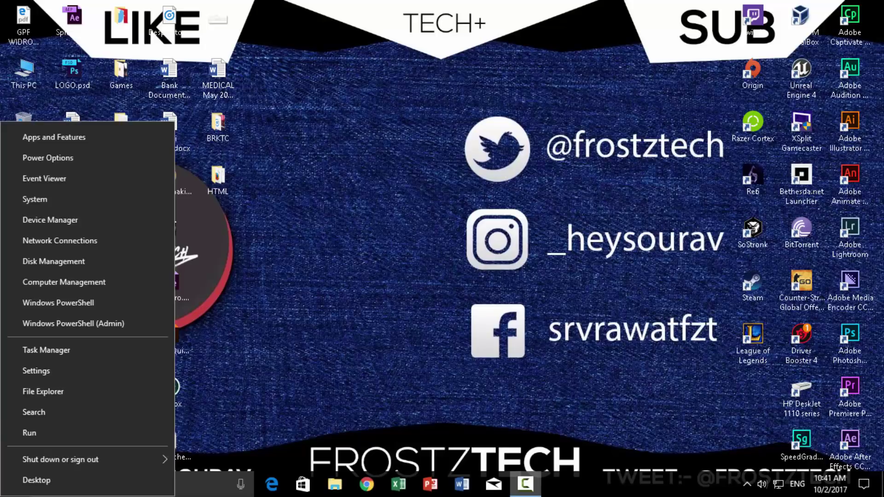
{"action": "key", "text": "Escape"}
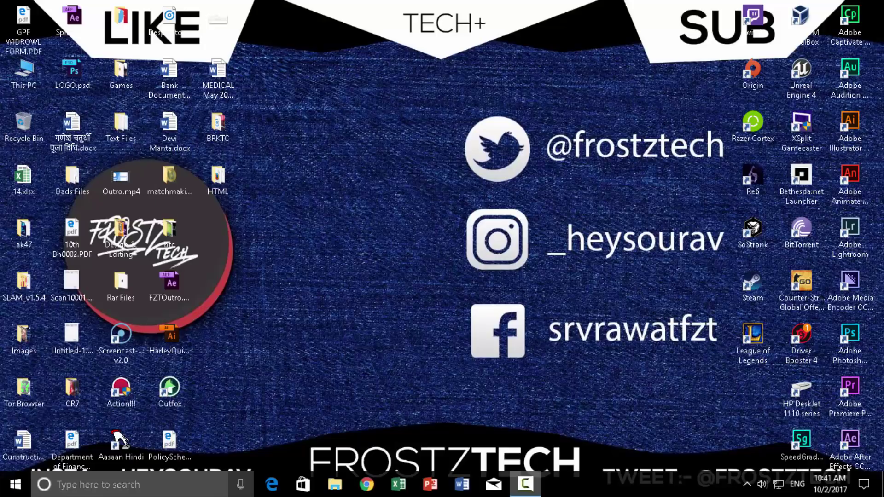
{"action": "key", "text": "super"}
{"action": "type", "text": "con"}
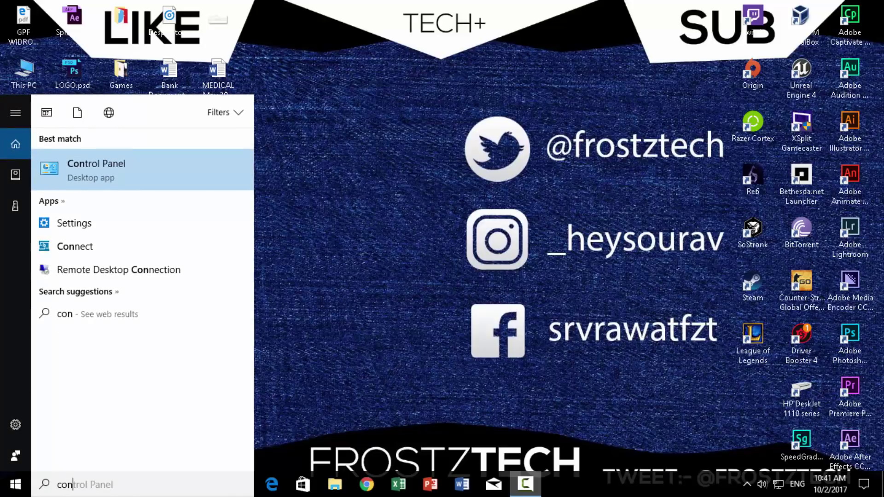
{"action": "key", "text": "Return"}
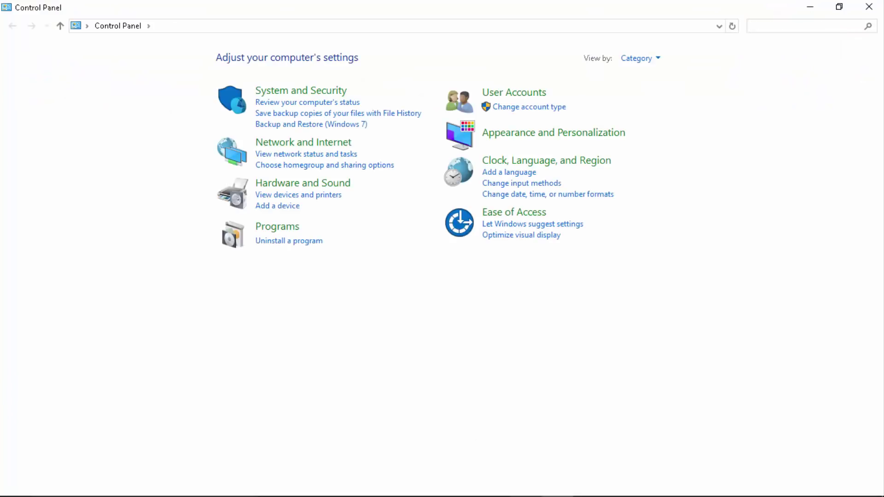
{"action": "left_click", "coordinate": [514, 93]}
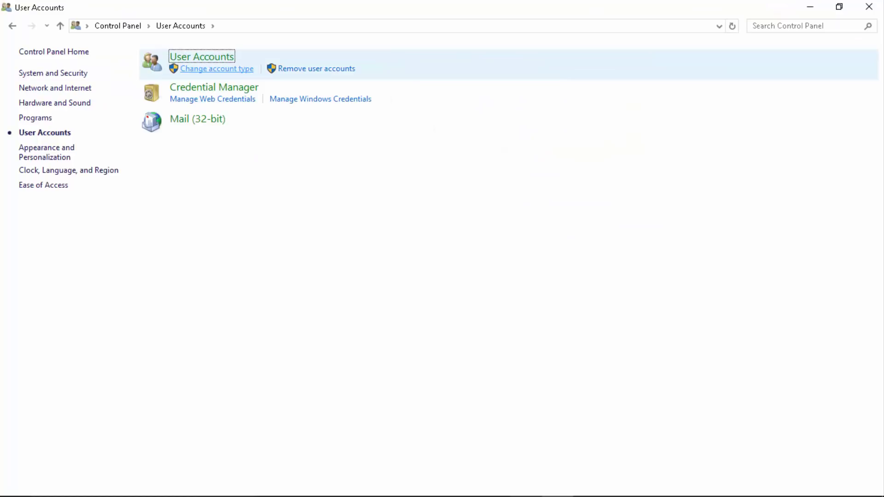
{"action": "key", "text": "Return"}
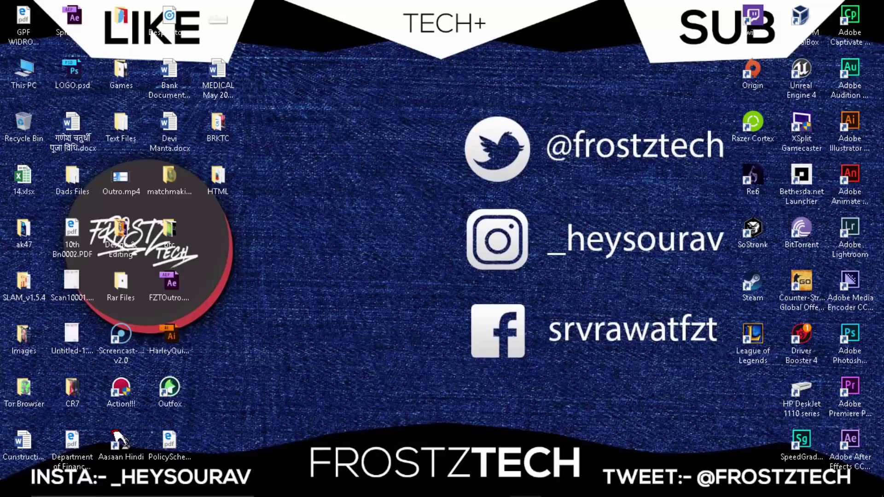
Browse the Media (G:) drive in File Explorer, looking inside the Document folder and the Launcher folder under Epic Games
{"action": "double_click", "coordinate": [24, 74]}
{"action": "double_click", "coordinate": [194, 219]}
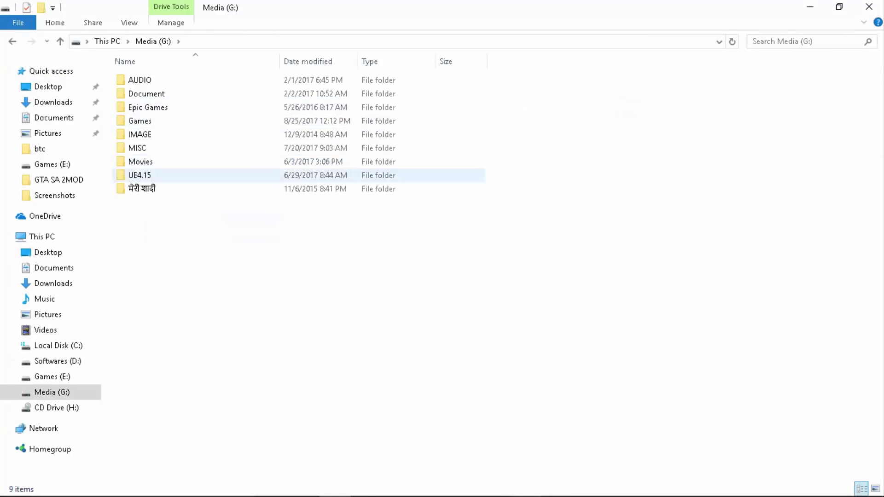
{"action": "double_click", "coordinate": [139, 175]}
{"action": "key", "text": "BackSpace"}
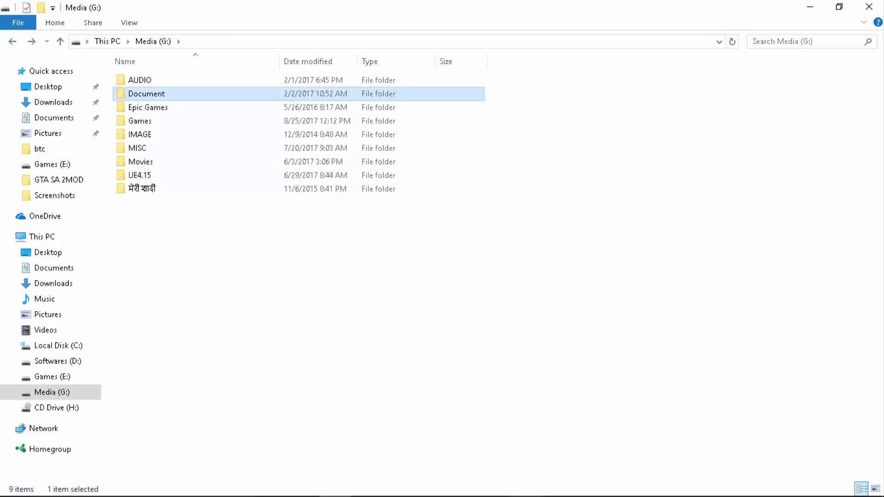
{"action": "double_click", "coordinate": [138, 107]}
{"action": "double_click", "coordinate": [144, 94]}
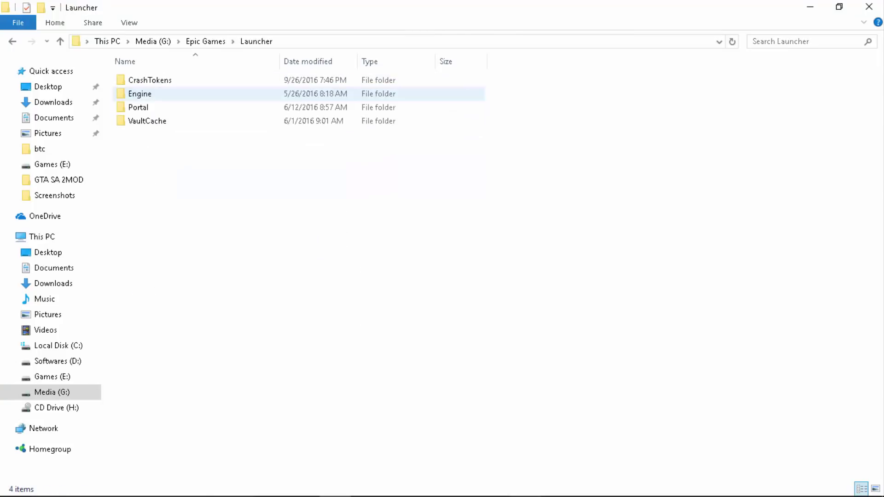
{"action": "key", "text": "BackSpace"}
{"action": "key", "text": "BackSpace"}
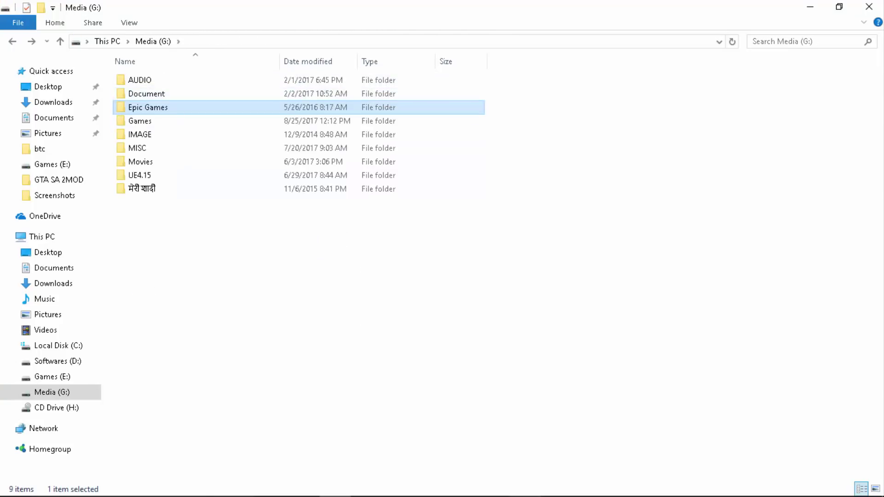
Open the properties of the Epic Games folder on the Media (G:) drive
{"action": "right_click", "coordinate": [149, 105]}
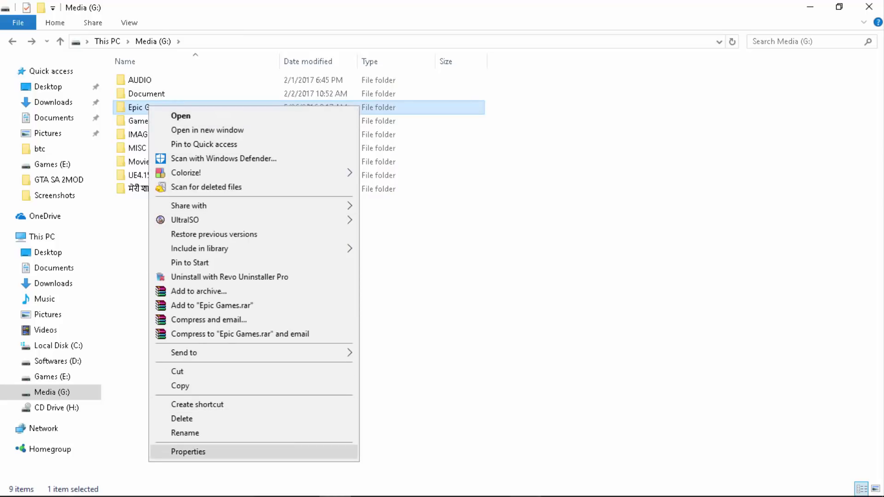
{"action": "key", "text": "Escape"}
{"action": "key", "text": "BackSpace"}
{"action": "key", "text": "Menu"}
{"action": "key", "text": "Return"}
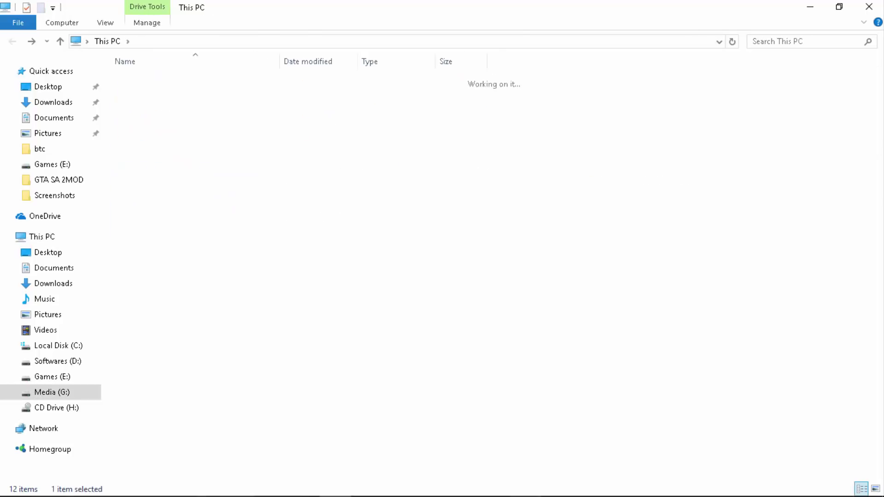
{"action": "right_click", "coordinate": [137, 105]}
{"action": "key", "text": "Escape"}
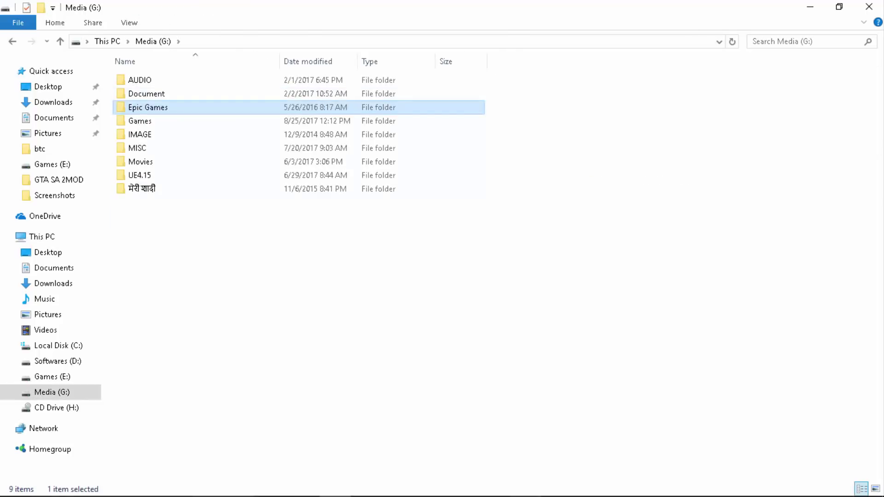
{"action": "key", "text": "alt+Return"}
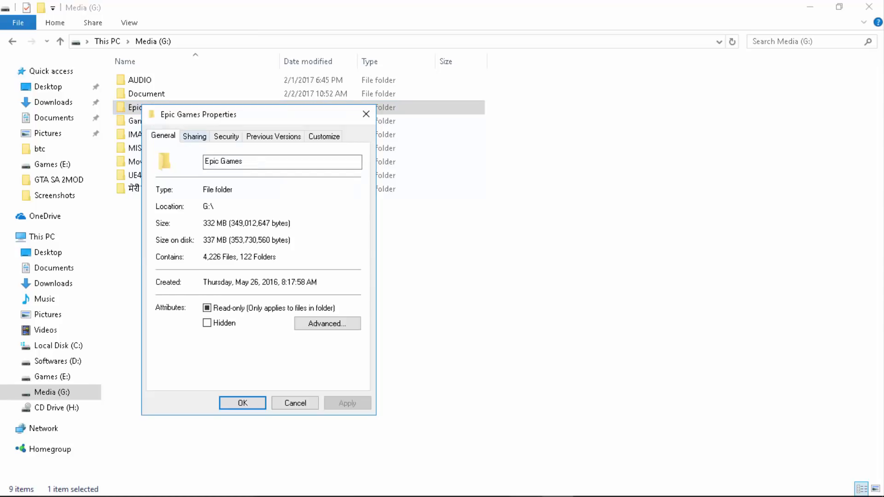
Check the Advanced Sharing options and the advanced attributes of the Epic Games folder without changing them
{"action": "key", "text": "ctrl+Tab"}
{"action": "key", "text": "Tab"}
{"action": "key", "text": "Return"}
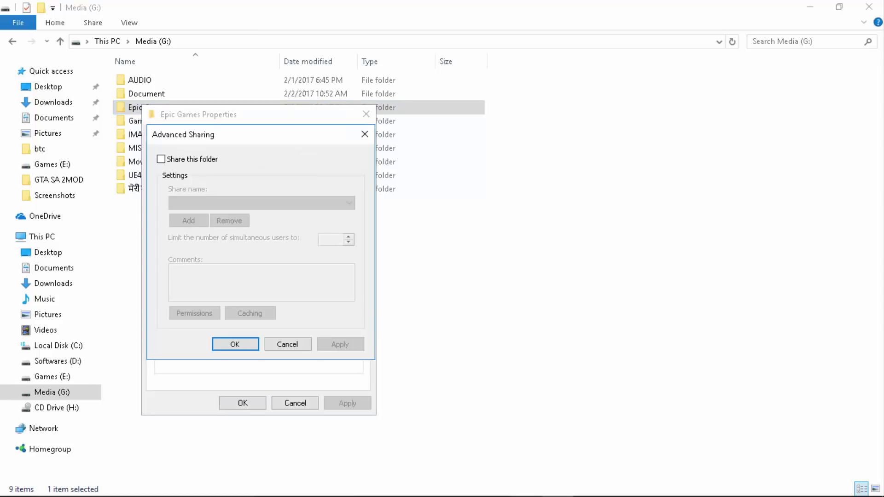
{"action": "key", "text": "Return"}
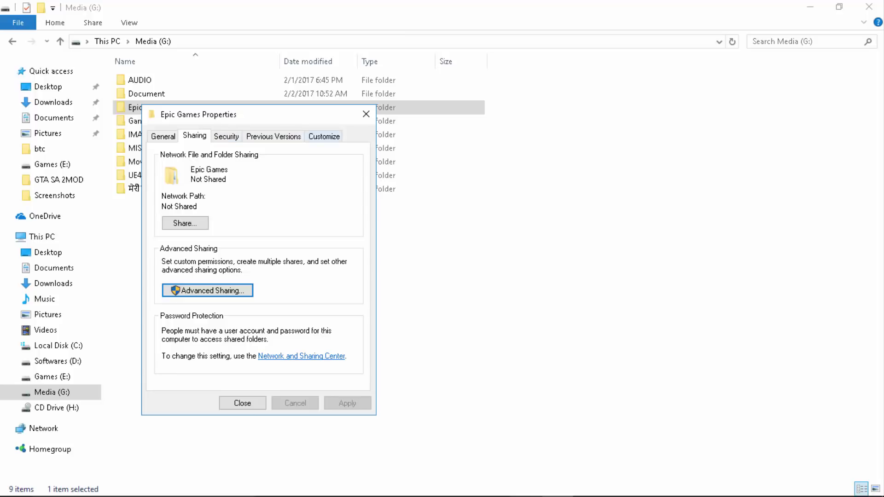
{"action": "key", "text": "ctrl+shift+Tab"}
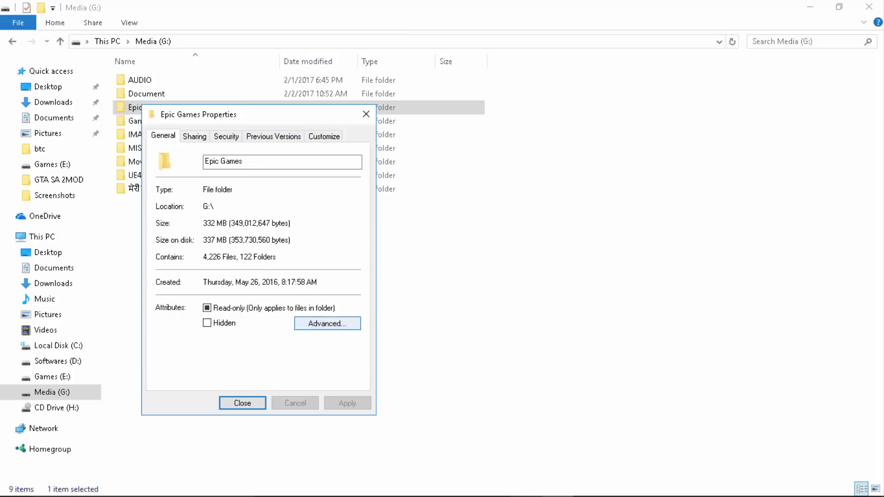
{"action": "left_click", "coordinate": [328, 323]}
{"action": "left_click", "coordinate": [371, 341]}
{"action": "key", "text": "Escape"}
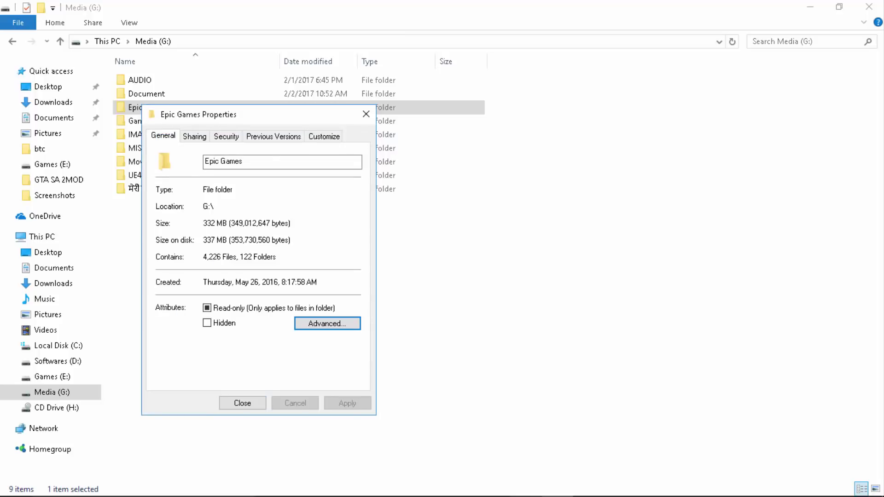
Review the security permissions of the Epic Games folder for Authenticated Users and Administrators
{"action": "key", "text": "ctrl+Tab"}
{"action": "key", "text": "ctrl+Tab"}
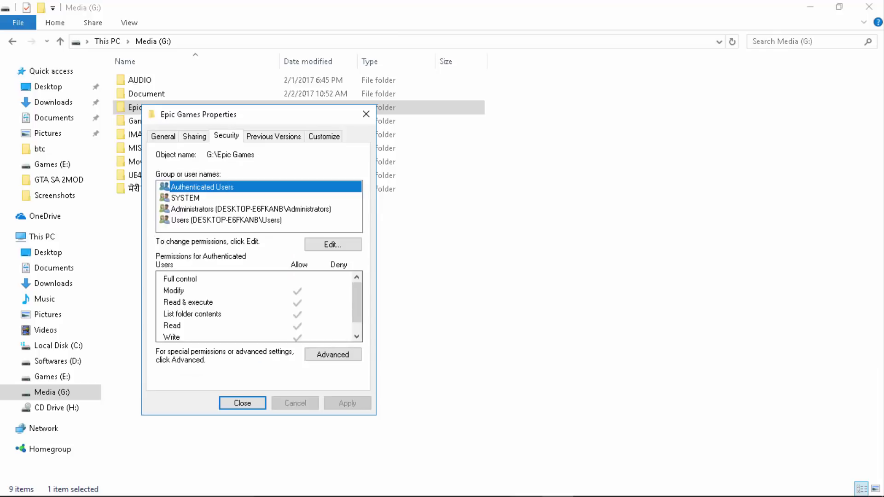
{"action": "key", "text": "Tab"}
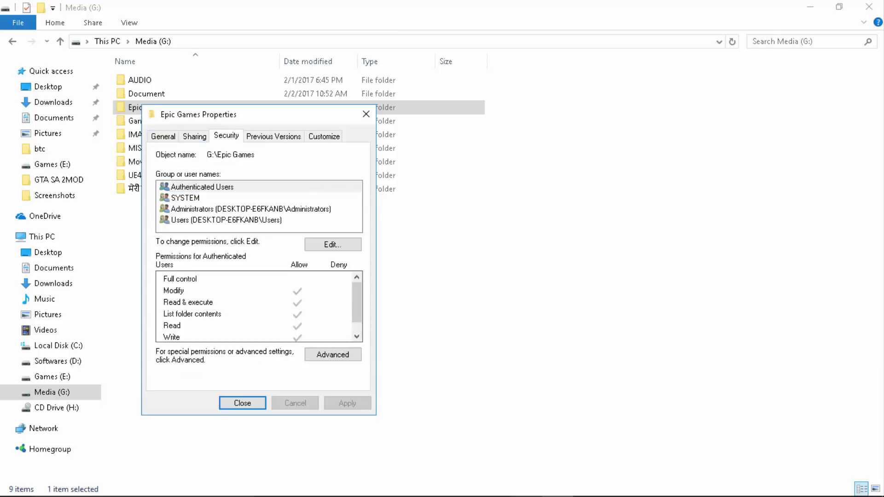
{"action": "left_click", "coordinate": [224, 303]}
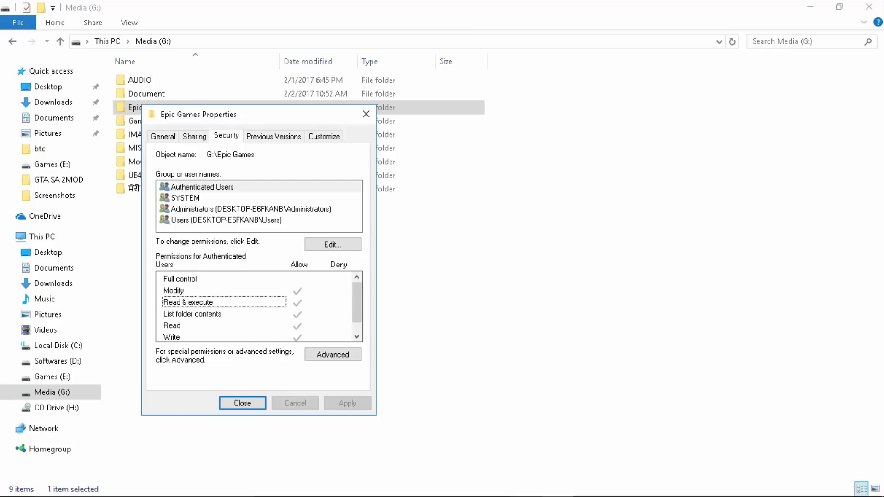
{"action": "key", "text": "shift+Tab"}
{"action": "key", "text": "shift+Tab"}
{"action": "key", "text": "Down"}
{"action": "key", "text": "Down"}
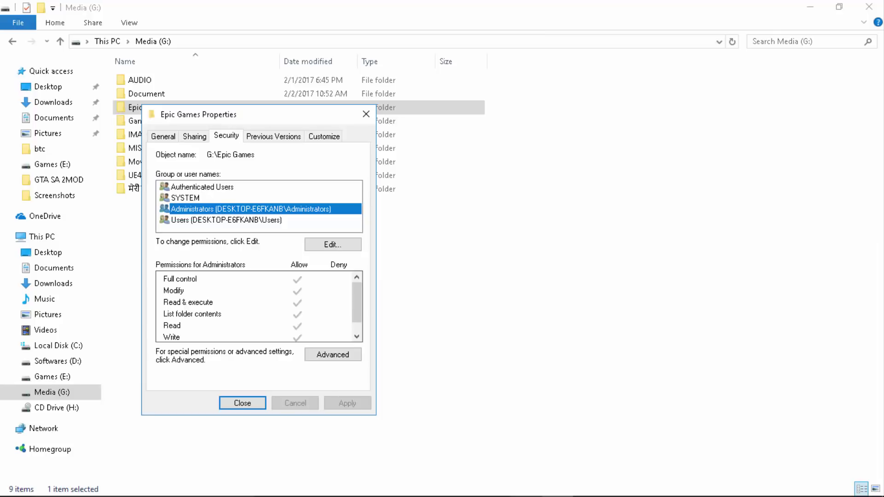
{"action": "mouse_move", "coordinate": [357, 302]}
{"action": "left_mouse_down"}
{"action": "mouse_move", "coordinate": [357, 312]}
{"action": "mouse_move", "coordinate": [357, 301]}
{"action": "left_mouse_up"}
Inspect the folder's advanced security settings, including the owner change dialog, and select the Administrators permission entry
{"action": "left_click", "coordinate": [333, 354]}
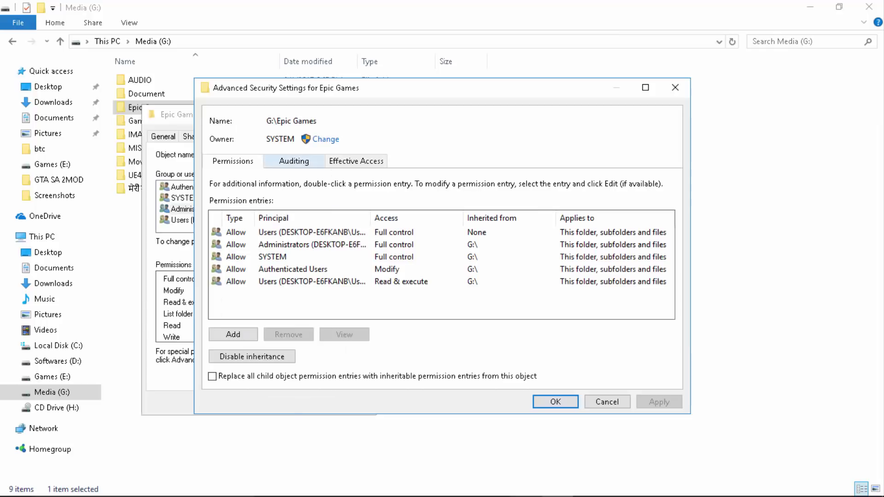
{"action": "left_click", "coordinate": [326, 139]}
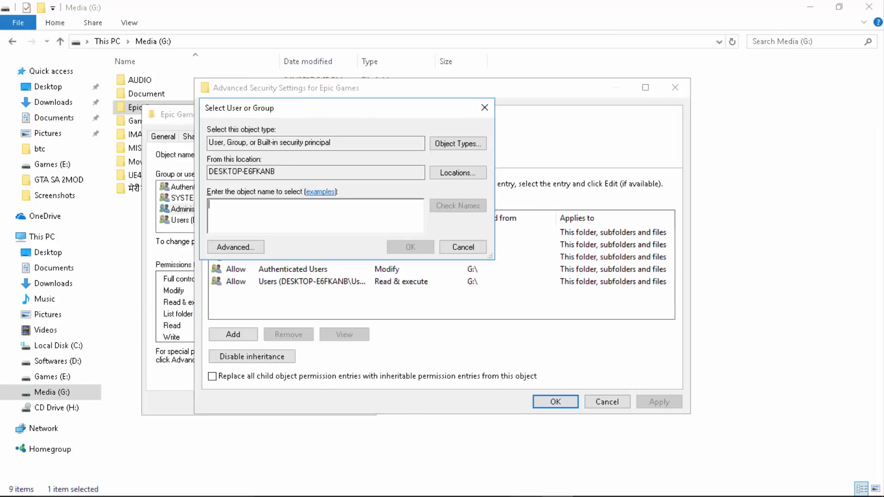
{"action": "left_click", "coordinate": [463, 247]}
{"action": "left_click", "coordinate": [313, 245]}
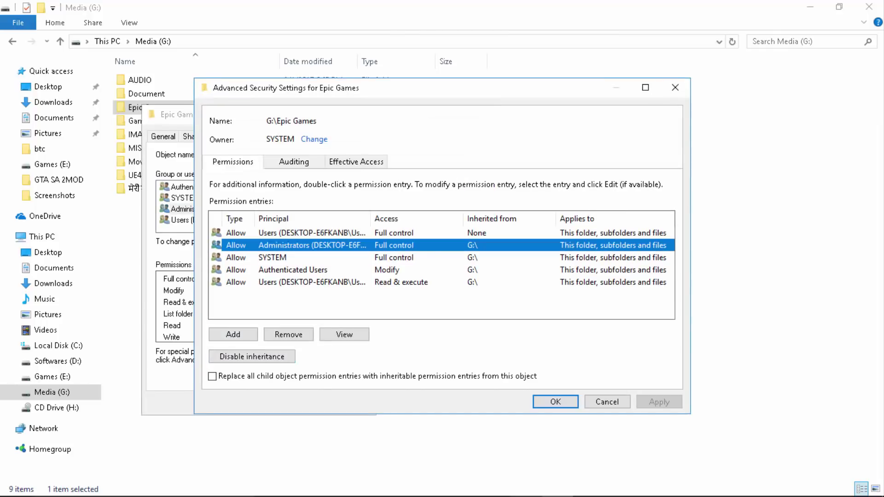
View the basic and advanced permissions in the Administrators entry for Epic Games, then close the entry
{"action": "double_click", "coordinate": [322, 245]}
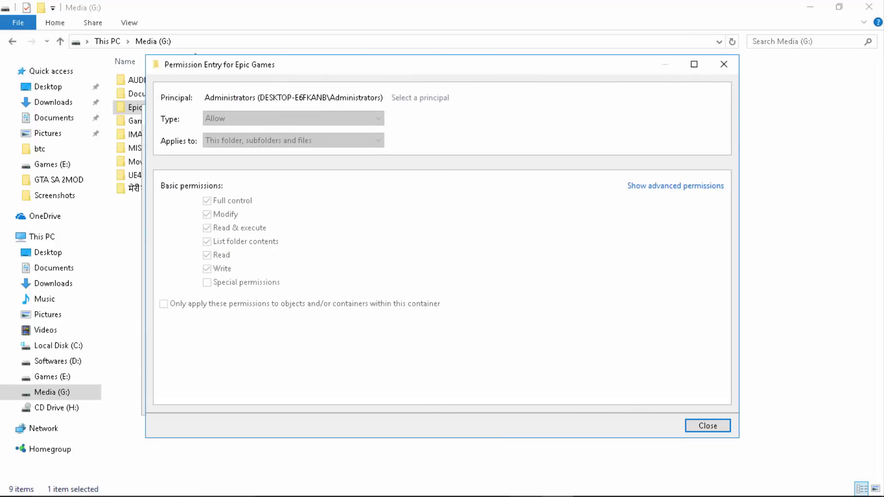
{"action": "key", "text": "Return"}
{"action": "key", "text": "Return"}
{"action": "left_click", "coordinate": [676, 186]}
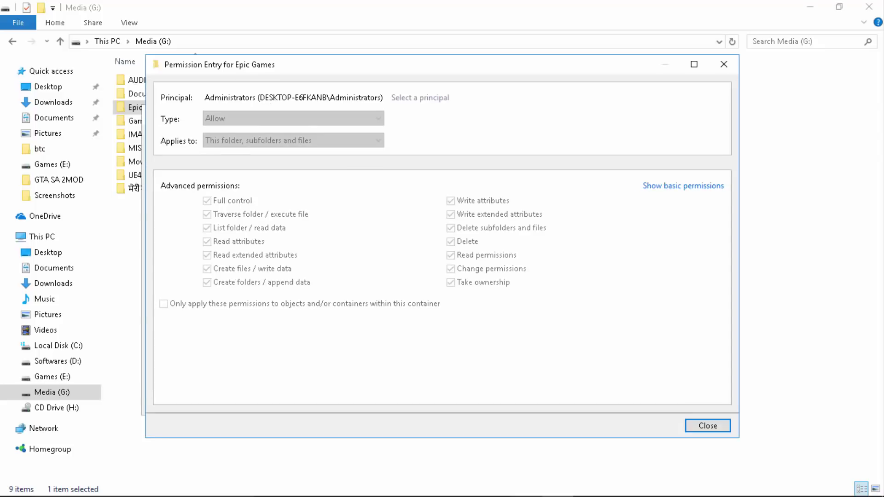
{"action": "key", "text": "Escape"}
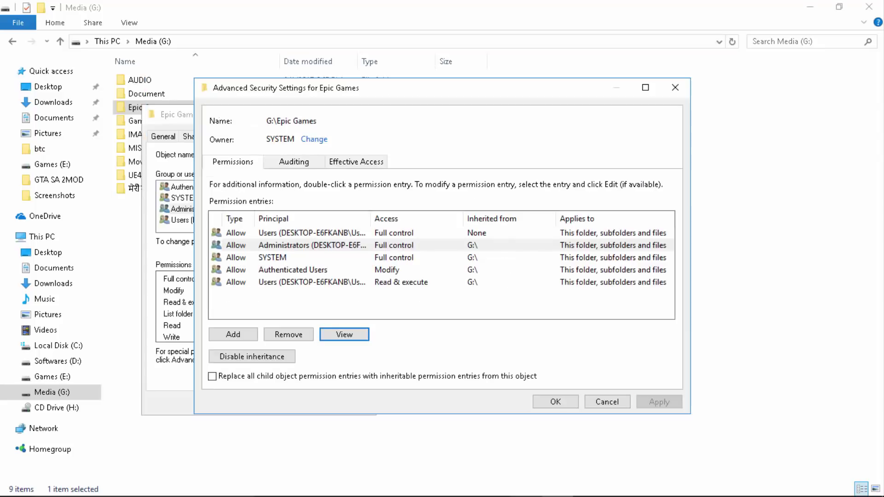
Look through the auditing and effective access settings, then close the advanced security settings
{"action": "key", "text": "ctrl+Tab"}
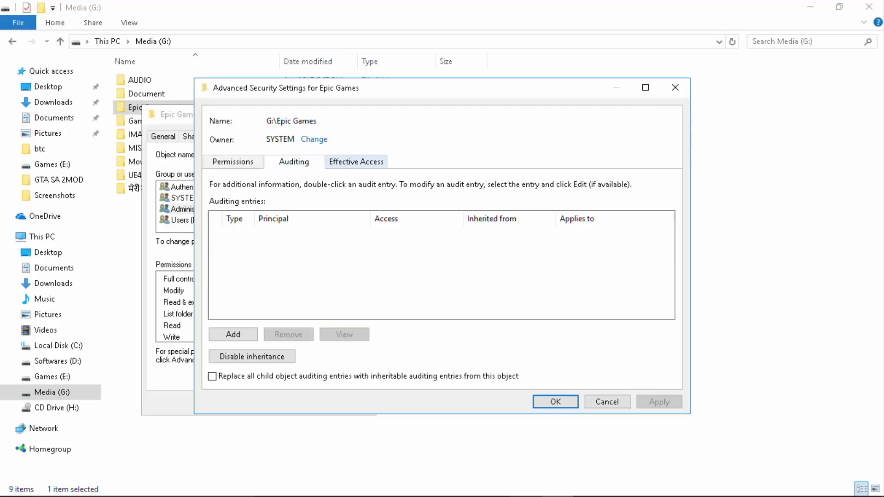
{"action": "key", "text": "ctrl+Tab"}
{"action": "key", "text": "Return"}
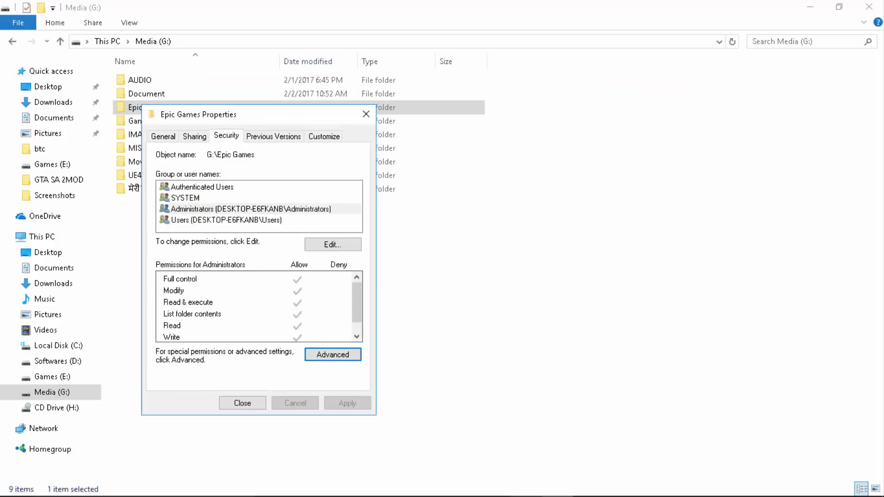
Try to allow Full control for Authenticated Users on the Epic Games folder, then cancel the permission change
{"action": "key", "text": "alt+e"}
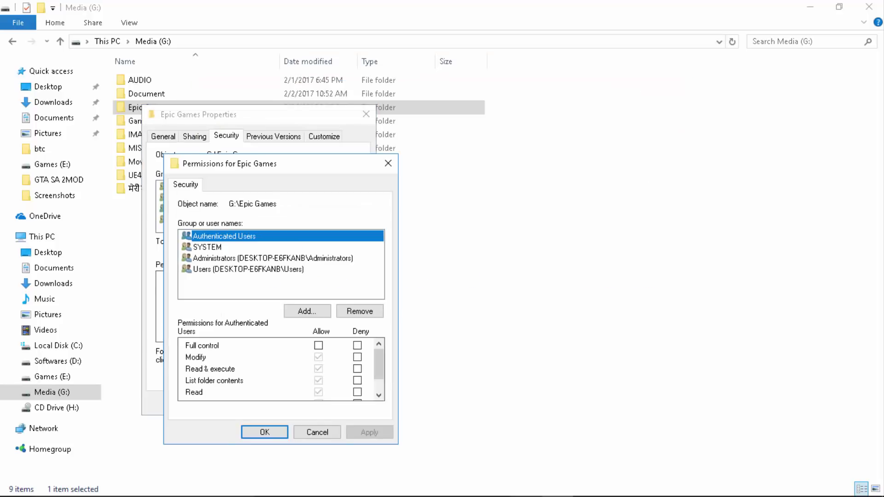
{"action": "left_click", "coordinate": [318, 345]}
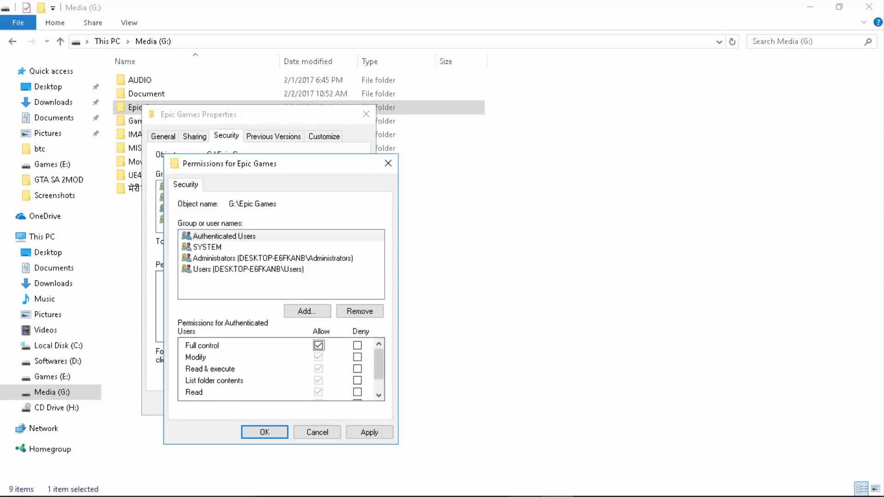
{"action": "left_click", "coordinate": [318, 346]}
{"action": "left_click", "coordinate": [317, 432]}
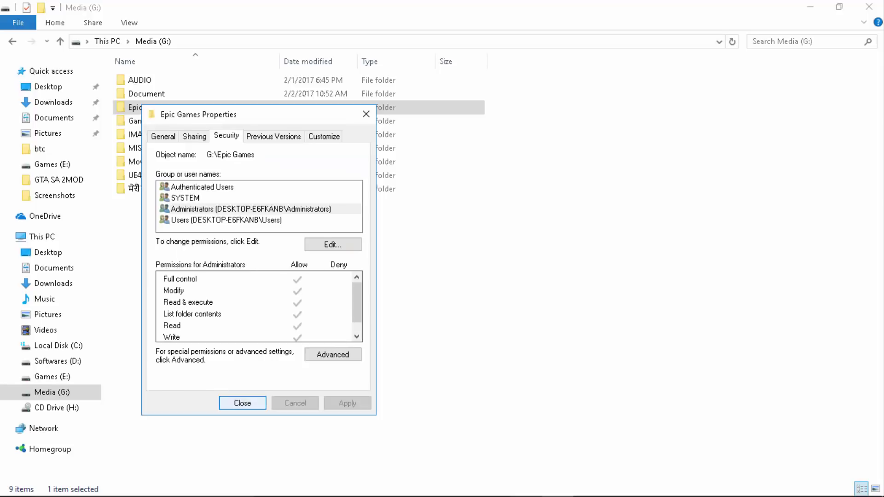
{"action": "left_click", "coordinate": [541, 293]}
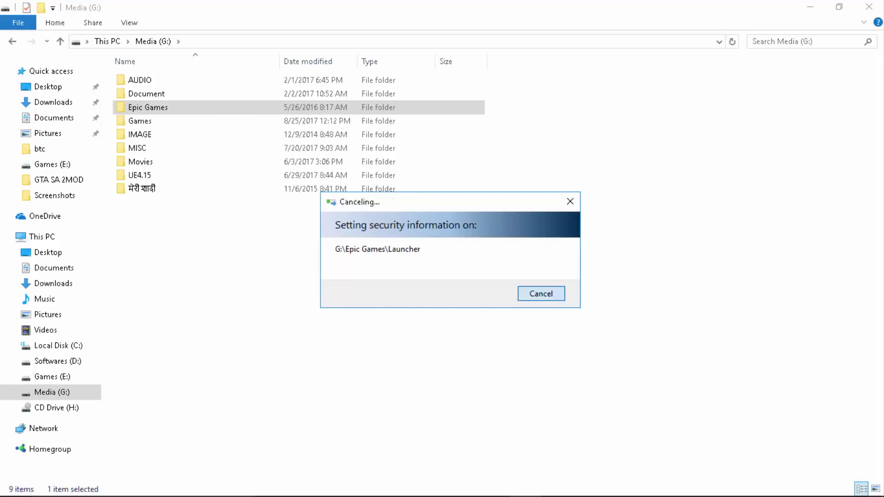
Open the Launcher folder inside the Epic Games folder
{"action": "double_click", "coordinate": [148, 107]}
{"action": "double_click", "coordinate": [142, 94]}
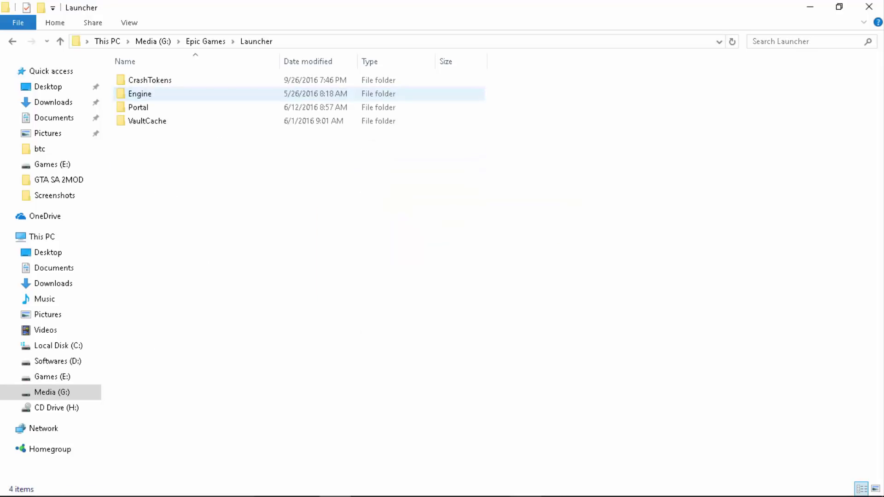
Open the Win64 folder through Engine and Binaries and select UnrealEngineLauncher.exe
{"action": "double_click", "coordinate": [140, 94]}
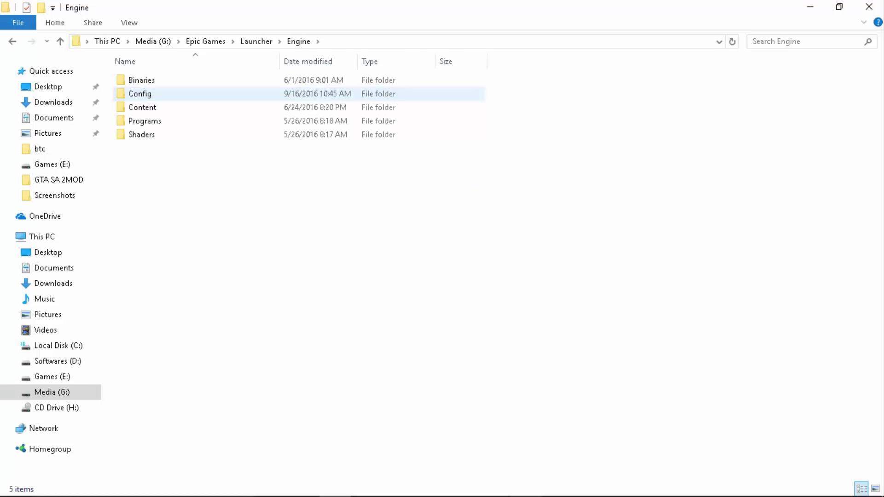
{"action": "double_click", "coordinate": [138, 80]}
{"action": "double_click", "coordinate": [138, 107]}
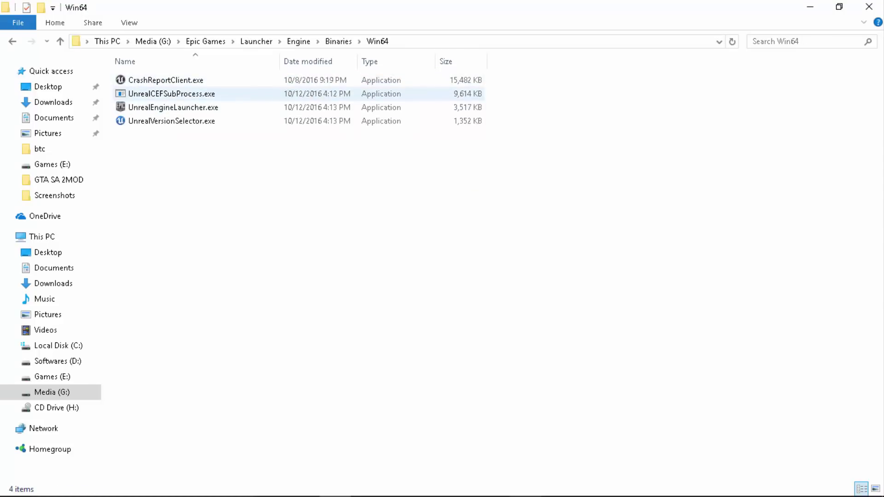
{"action": "left_click", "coordinate": [162, 108]}
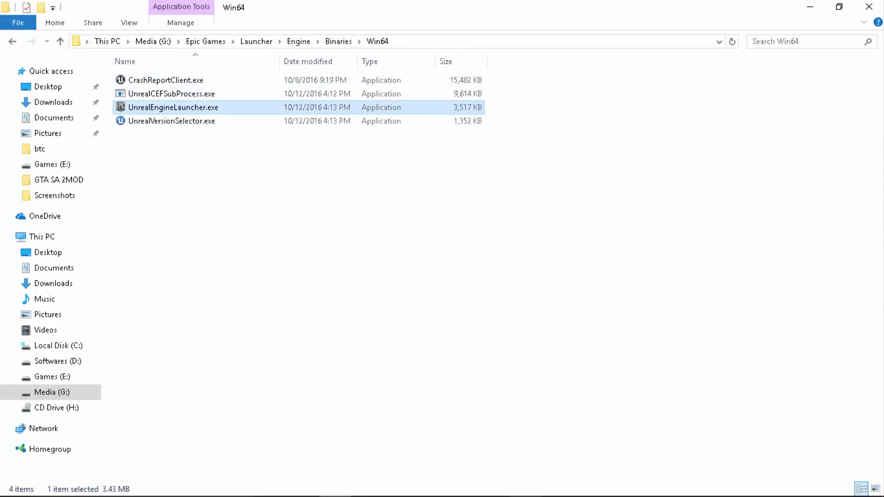
Go back up from the Win64 folder to the Media (G:) drive
{"action": "key", "text": "BackSpace"}
{"action": "key", "text": "BackSpace"}
{"action": "key", "text": "BackSpace"}
{"action": "key", "text": "BackSpace"}
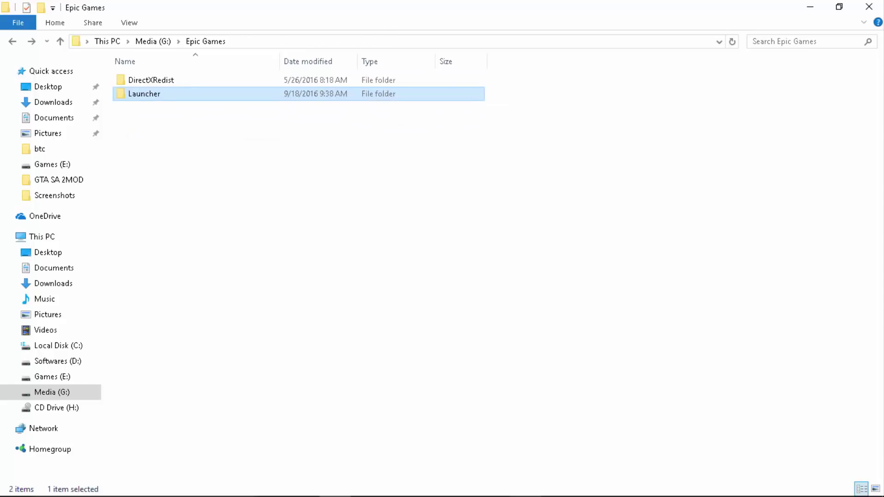
{"action": "key", "text": "BackSpace"}
{"action": "key", "text": "BackSpace"}
{"action": "key", "text": "BackSpace"}
{"action": "key", "text": "BackSpace"}
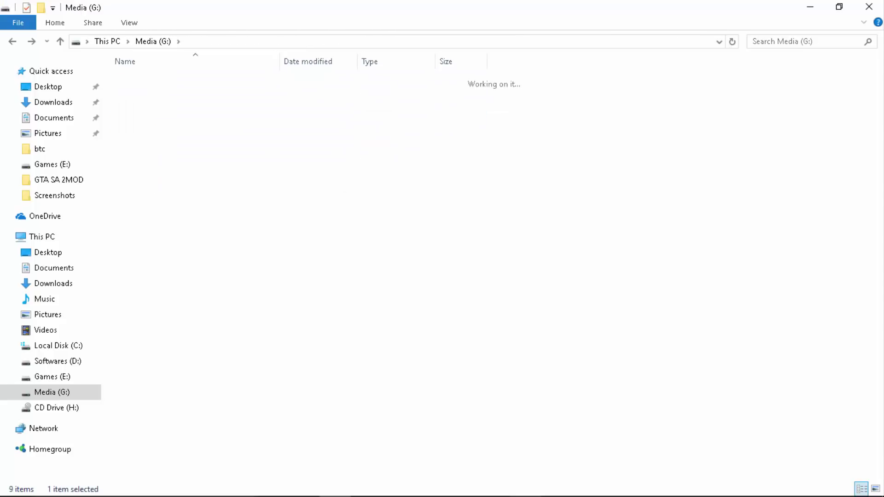
Reopen the Win64 folder through Epic Games, Launcher, Engine and Binaries
{"action": "key", "text": "Return"}
{"action": "key", "text": "Return"}
{"action": "key", "text": "Return"}
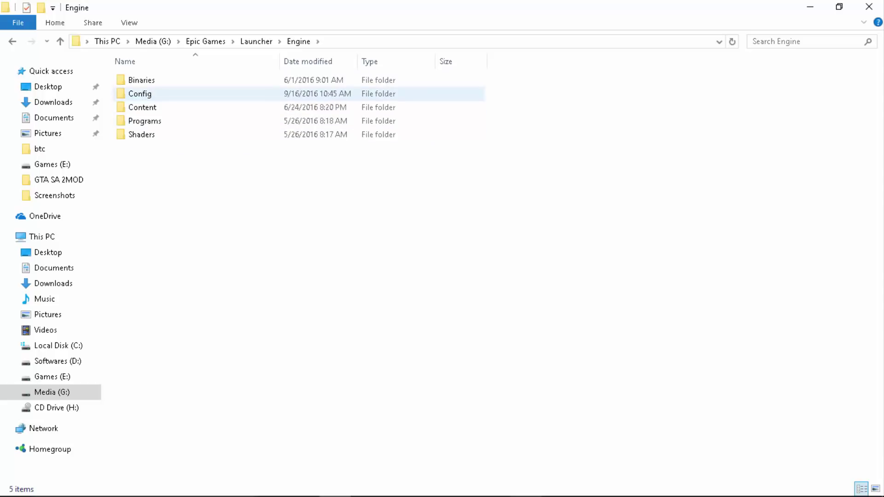
{"action": "double_click", "coordinate": [150, 80]}
{"action": "left_click", "coordinate": [150, 107]}
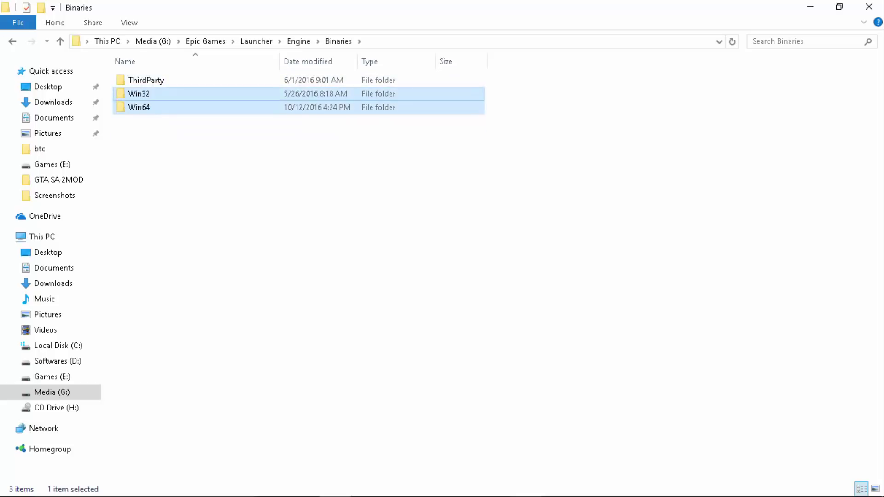
{"action": "key", "text": "Return"}
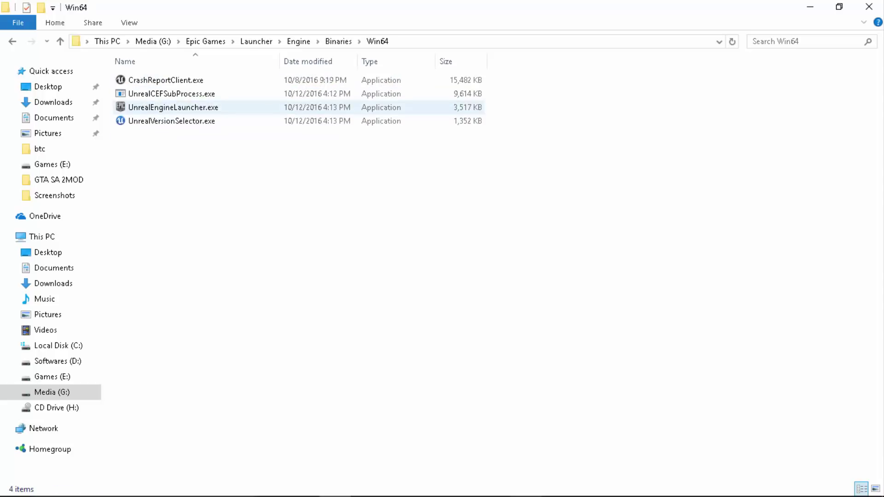
Send a shortcut of UnrealEngineLauncher.exe to the desktop
{"action": "right_click", "coordinate": [169, 105]}
{"action": "mouse_move", "coordinate": [230, 288]}
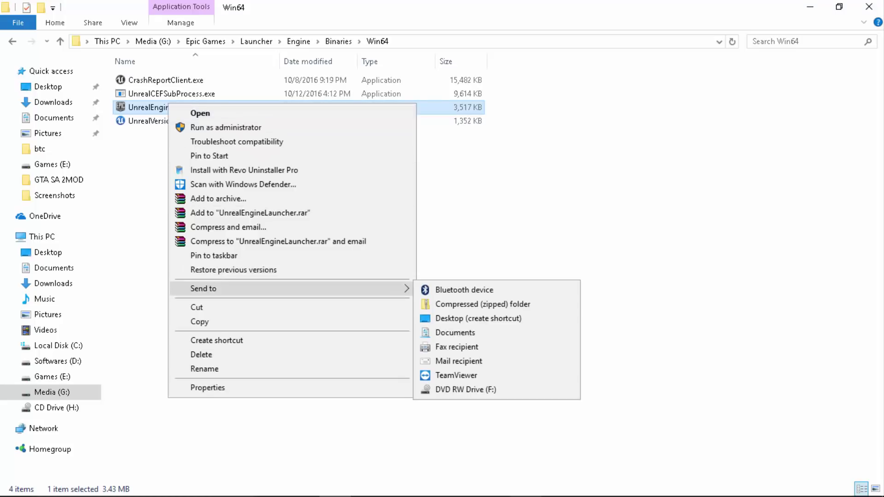
{"action": "left_click", "coordinate": [478, 319]}
{"action": "left_click", "coordinate": [543, 240]}
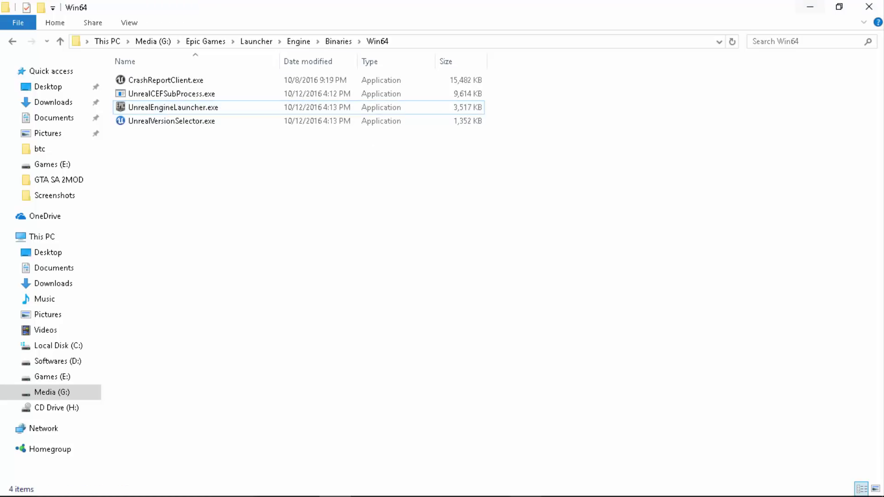
Create a shortcut to UnrealEngineLauncher.exe inside the Win64 folder and select it
{"action": "left_click", "coordinate": [193, 107]}
{"action": "right_click", "coordinate": [169, 106]}
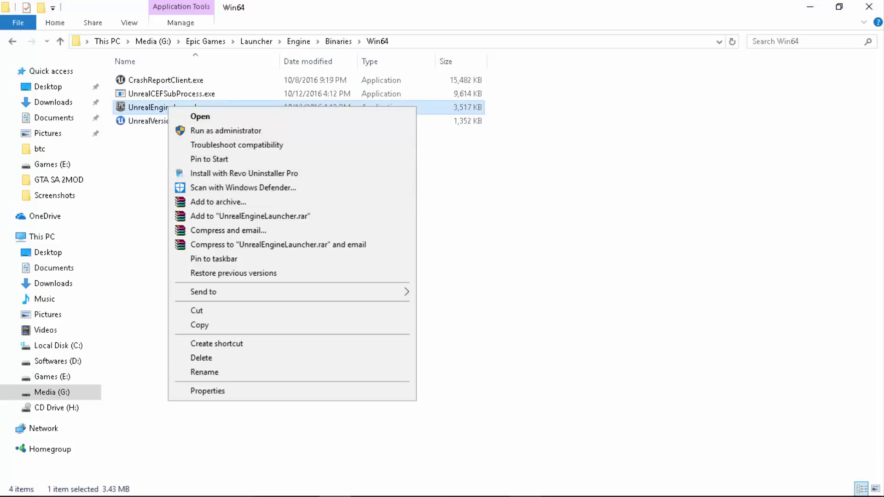
{"action": "left_click", "coordinate": [216, 343]}
{"action": "left_click", "coordinate": [199, 120]}
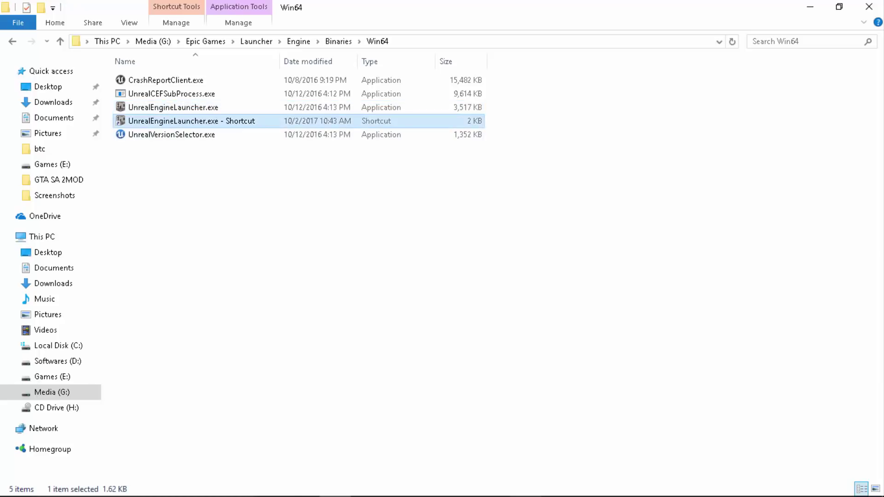
Rename the new launcher shortcut in Win64 to UnrealEngineLauncher.exe by removing the " - Shortcut" ending
{"action": "right_click", "coordinate": [199, 121]}
{"action": "left_click", "coordinate": [235, 406]}
{"action": "key", "text": "End"}
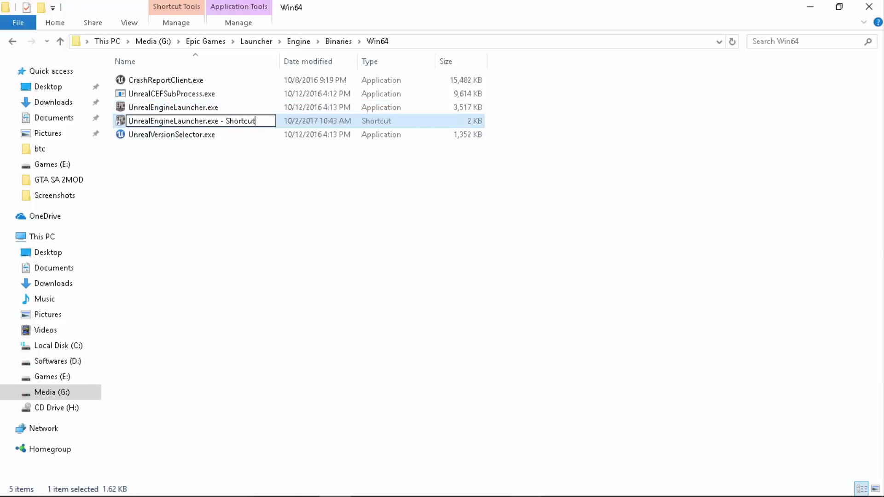
{"action": "key", "text": "BackSpace"}
{"action": "key", "text": "BackSpace"}
{"action": "key", "text": "BackSpace"}
{"action": "key", "text": "BackSpace"}
{"action": "key", "text": "BackSpace"}
{"action": "key", "text": "BackSpace"}
{"action": "key", "text": "BackSpace"}
{"action": "key", "text": "BackSpace"}
{"action": "key", "text": "BackSpace"}
{"action": "key", "text": "BackSpace"}
{"action": "key", "text": "BackSpace"}
{"action": "key", "text": "Return"}
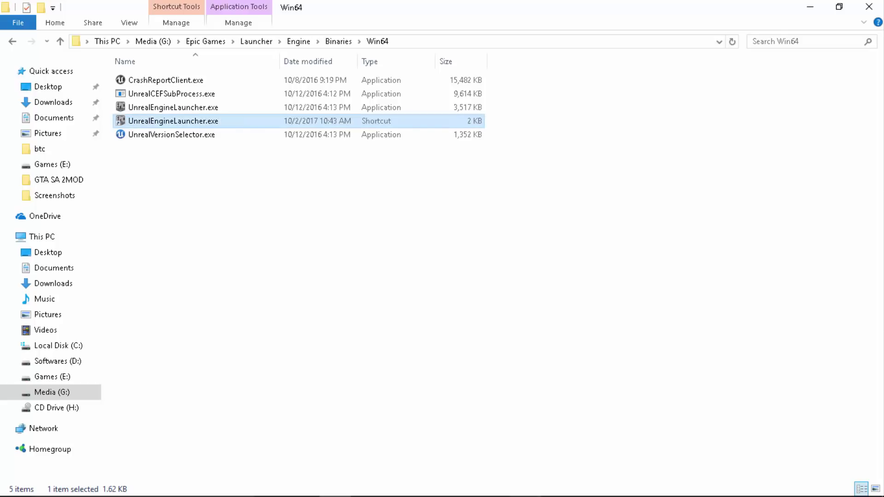
Append the launch options -OpenGL -http=wininet to the target of the UnrealEngineLauncher.exe shortcut and apply the change
{"action": "right_click", "coordinate": [178, 121]}
{"action": "left_click", "coordinate": [216, 422]}
{"action": "left_click", "coordinate": [384, 249]}
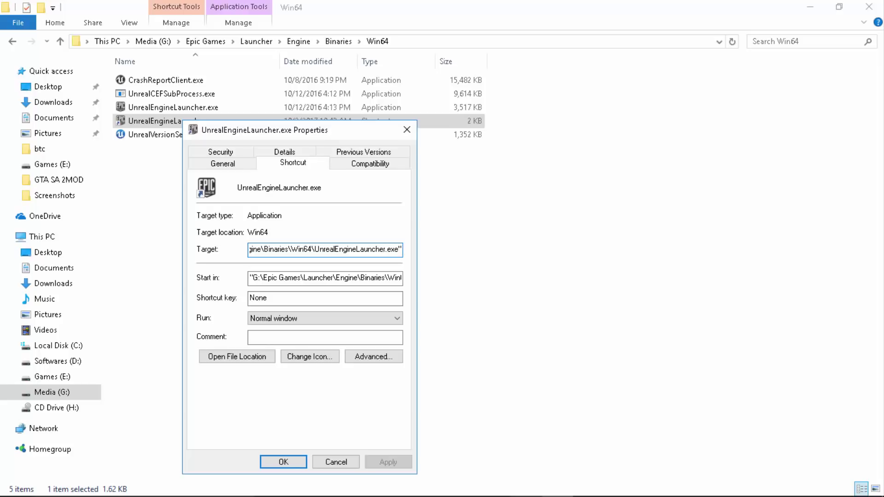
{"action": "type", "text": "-O"}
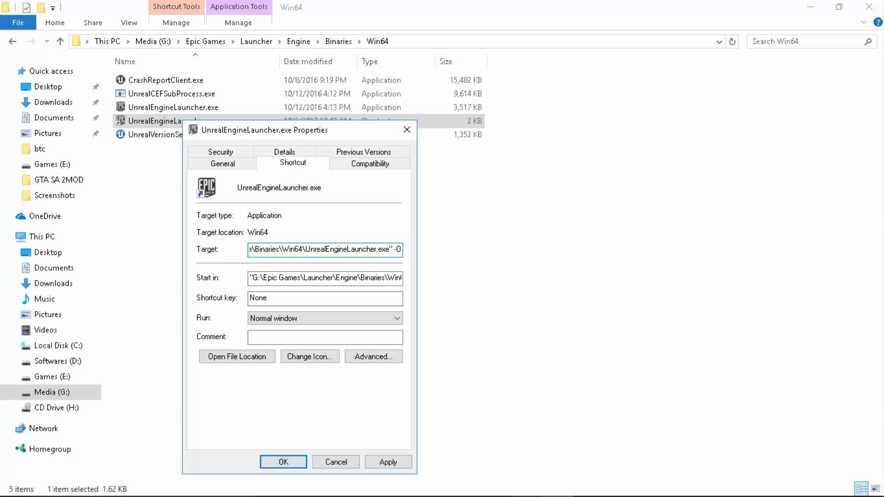
{"action": "type", "text": "penGL"}
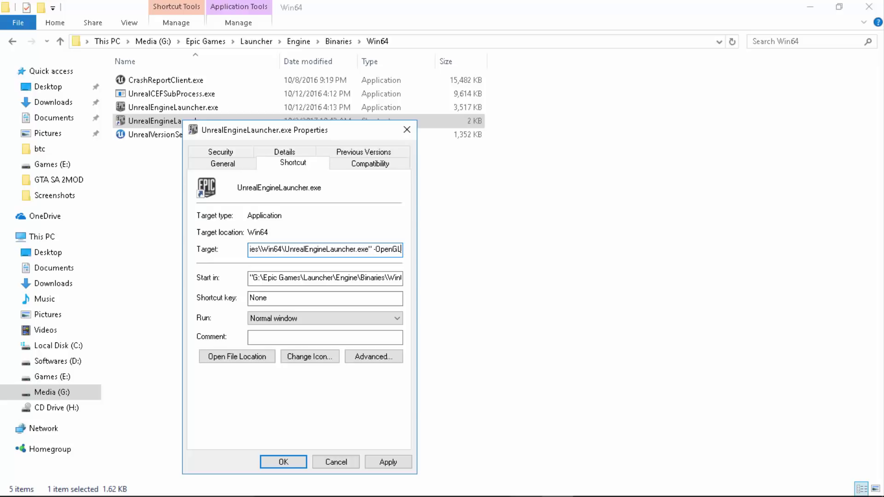
{"action": "type", "text": " -htt"}
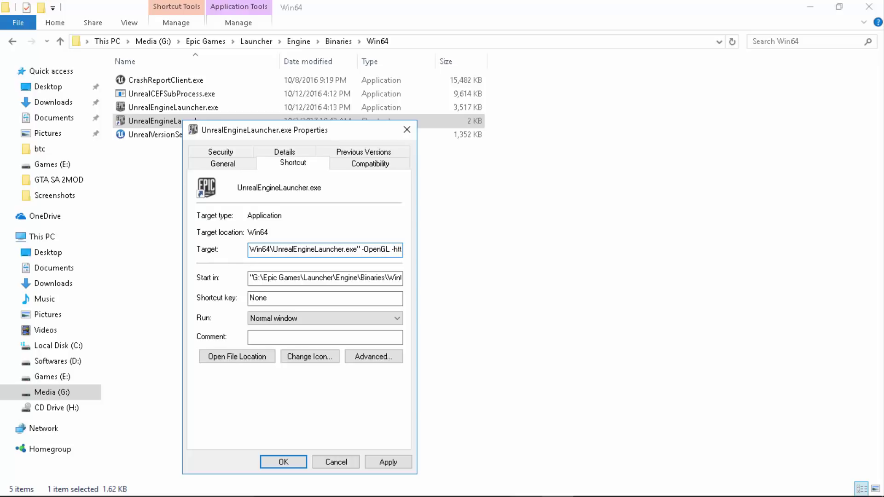
{"action": "type", "text": "p=win"}
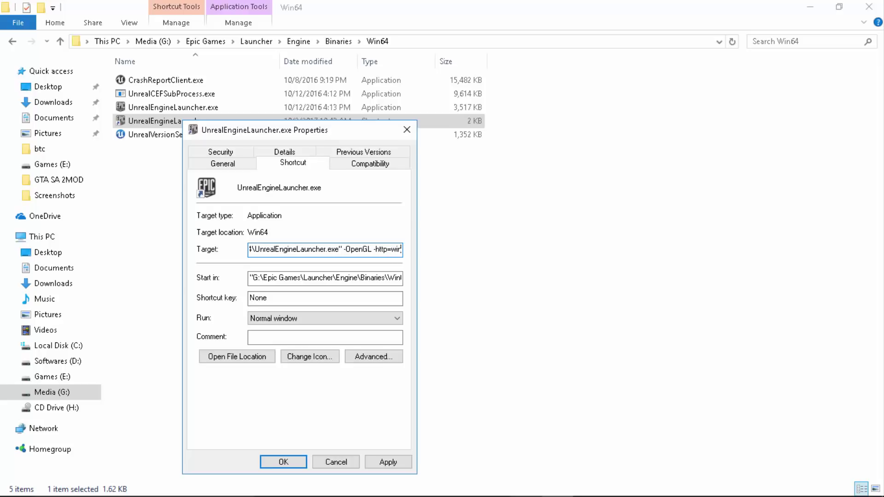
{"action": "type", "text": "inet"}
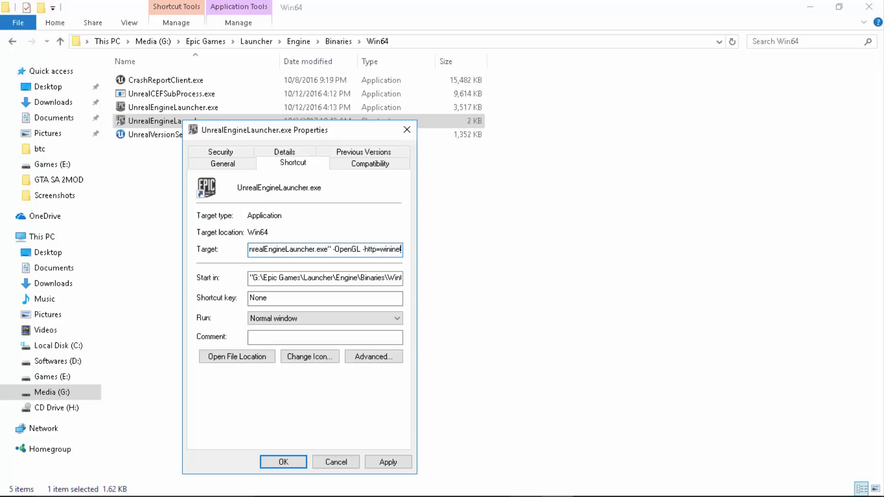
{"action": "left_click", "coordinate": [388, 462]}
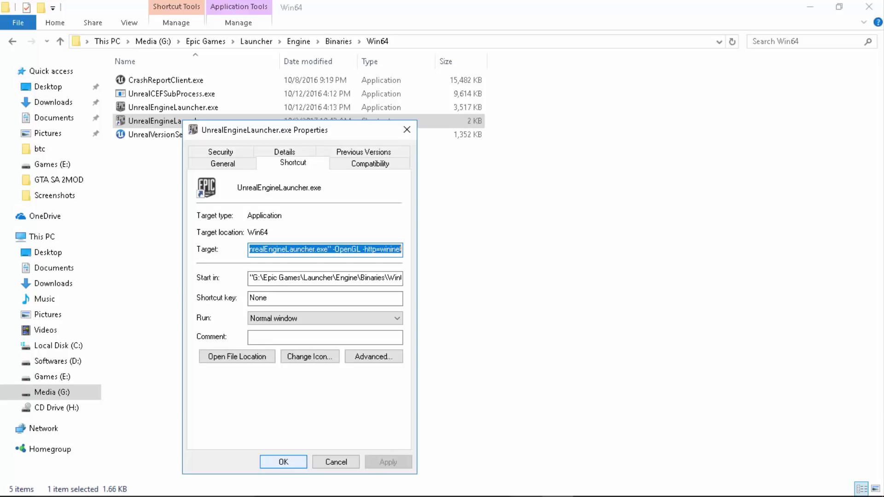
{"action": "key", "text": "Return"}
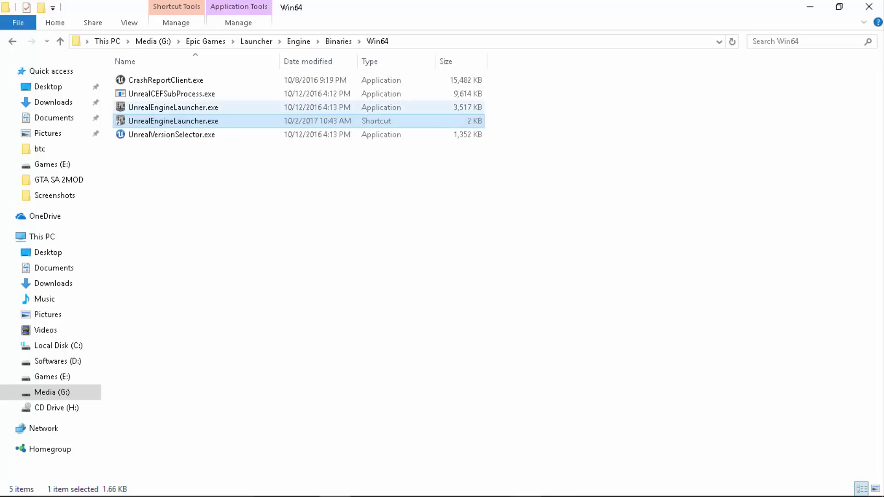
Delete the UnrealEngineLauncher.exe shortcuts from the Win64 folder and from the desktop
{"action": "key", "text": "Delete"}
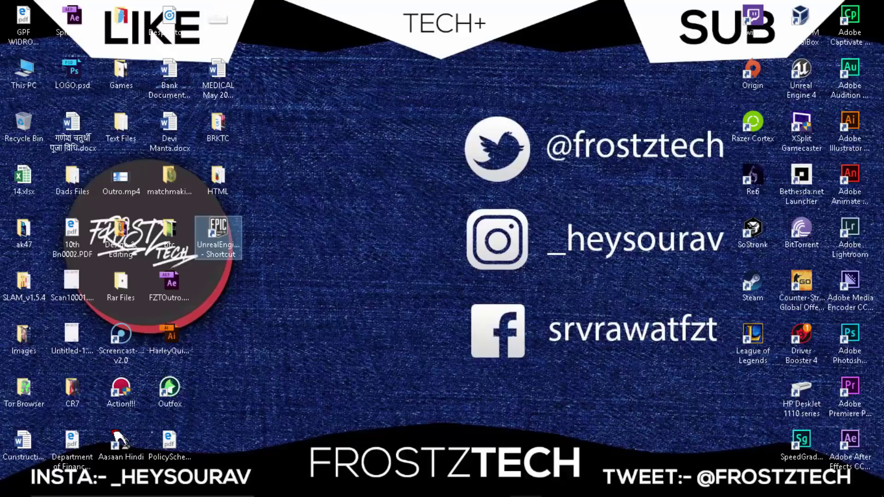
{"action": "key", "text": "Delete"}
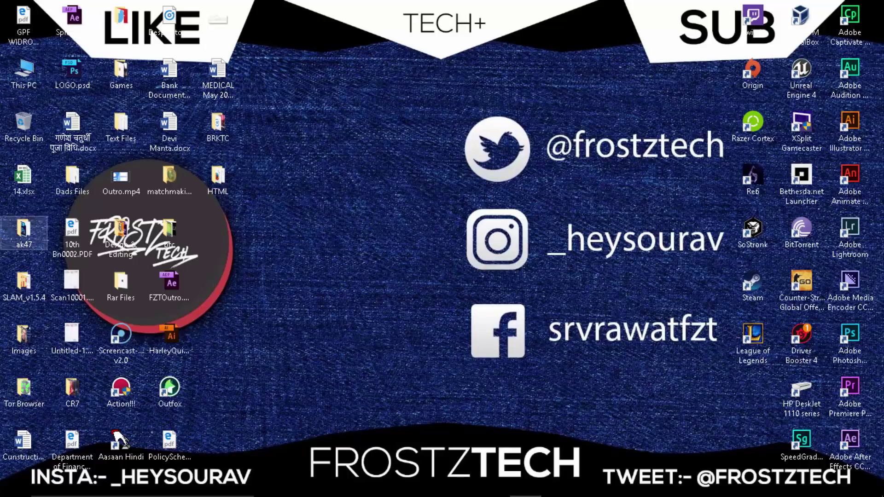
Open the DirectXRedist folder inside Epic Games on the Media (G:) drive
{"action": "double_click", "coordinate": [24, 74]}
{"action": "double_click", "coordinate": [193, 219]}
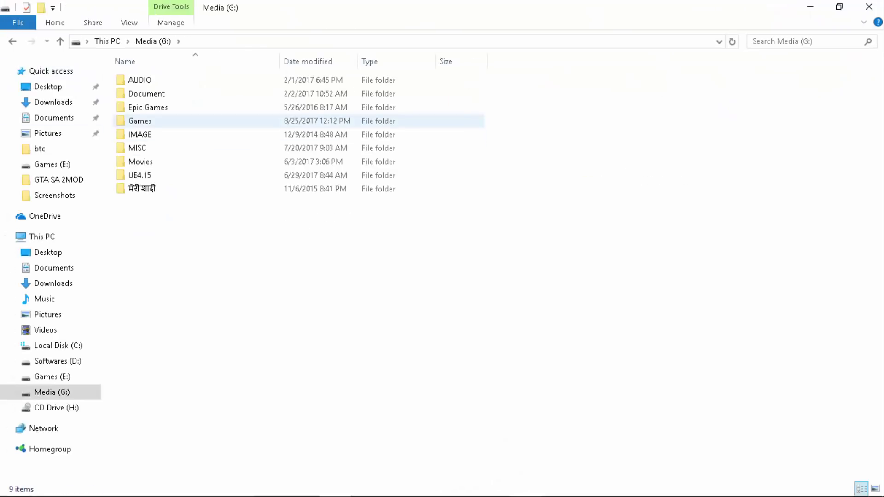
{"action": "double_click", "coordinate": [142, 107]}
{"action": "double_click", "coordinate": [151, 81]}
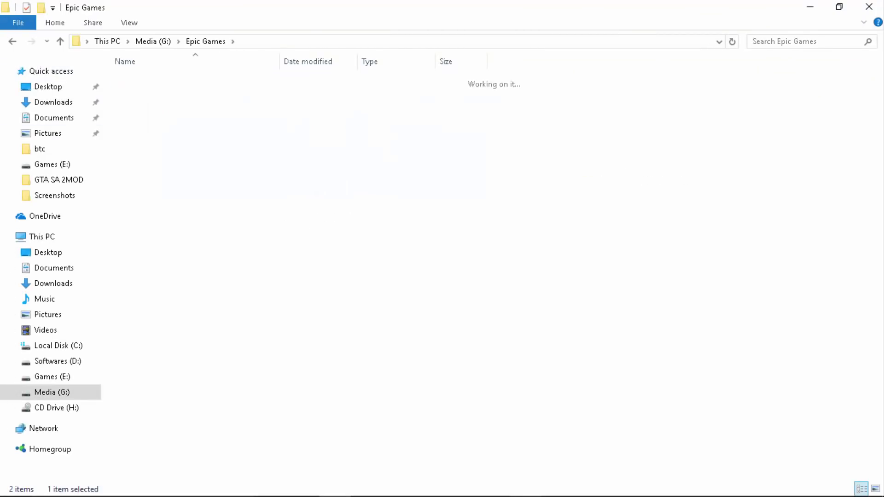
{"action": "left_click_drag", "start_coordinate": [215, 258], "coordinate": [221, 70]}
{"action": "left_click", "coordinate": [223, 70]}
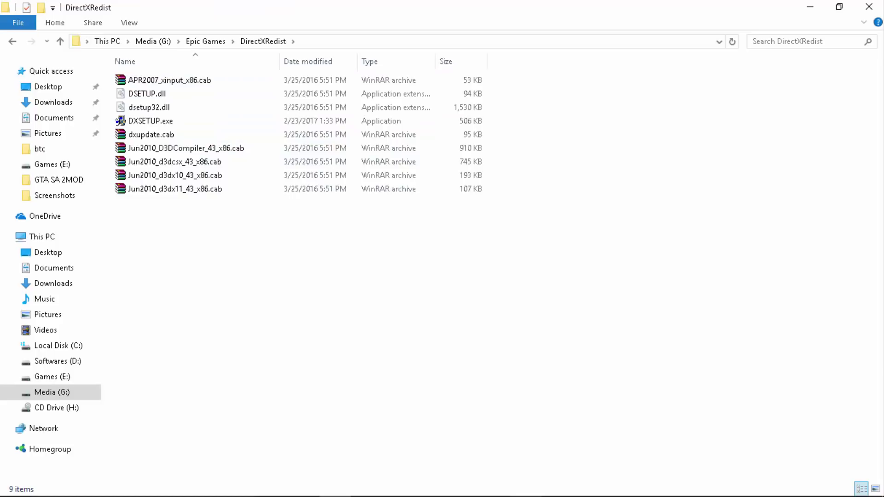
Select DXSETUP.exe in the DirectXRedist folder to point it out, then clear the selection
{"action": "left_click", "coordinate": [230, 121]}
{"action": "left_click", "coordinate": [230, 71]}
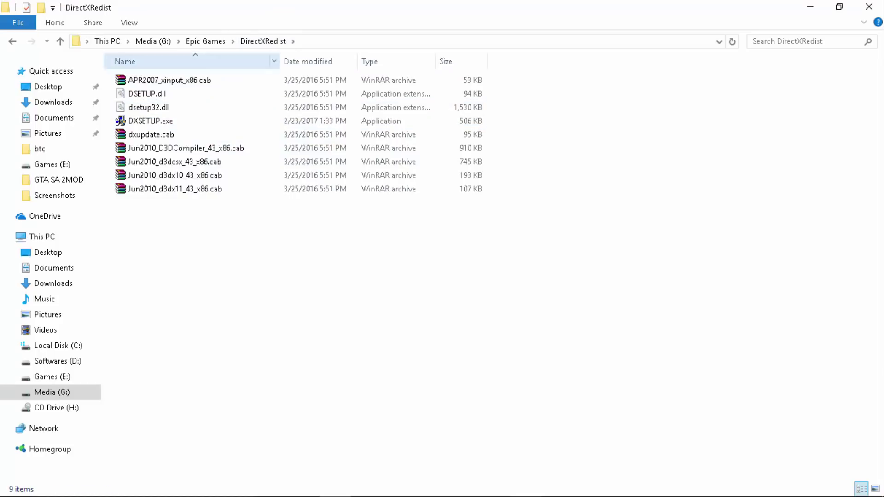
{"action": "left_click", "coordinate": [230, 121]}
{"action": "left_click", "coordinate": [231, 70]}
{"action": "left_click", "coordinate": [230, 121]}
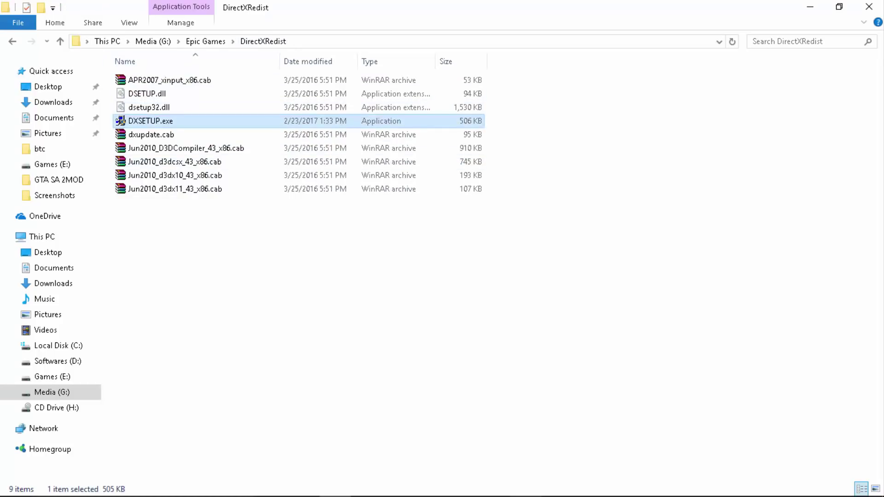
{"action": "left_click", "coordinate": [300, 258]}
{"action": "mouse_move", "coordinate": [335, 496]}
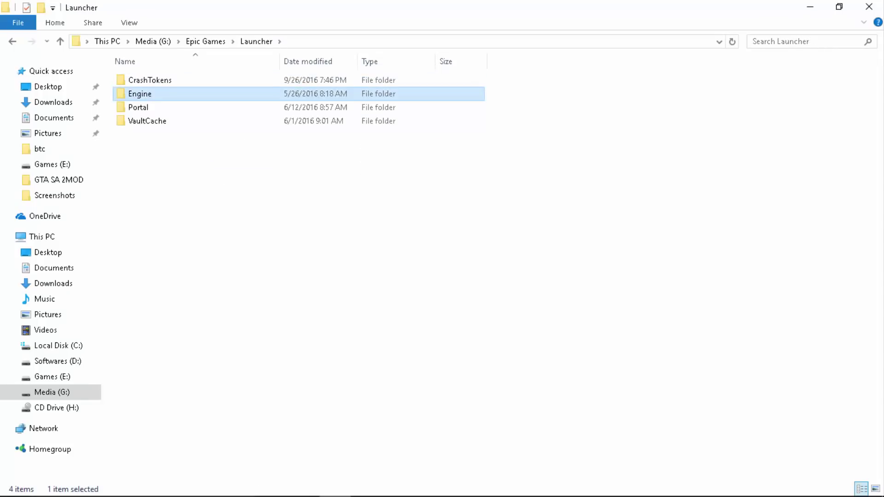
Look through the CrashTokens, Engine and Portal folders inside the Launcher folder
{"action": "key", "text": "Up"}
{"action": "key", "text": "Return"}
{"action": "key", "text": "BackSpace"}
{"action": "key", "text": "Down"}
{"action": "key", "text": "Return"}
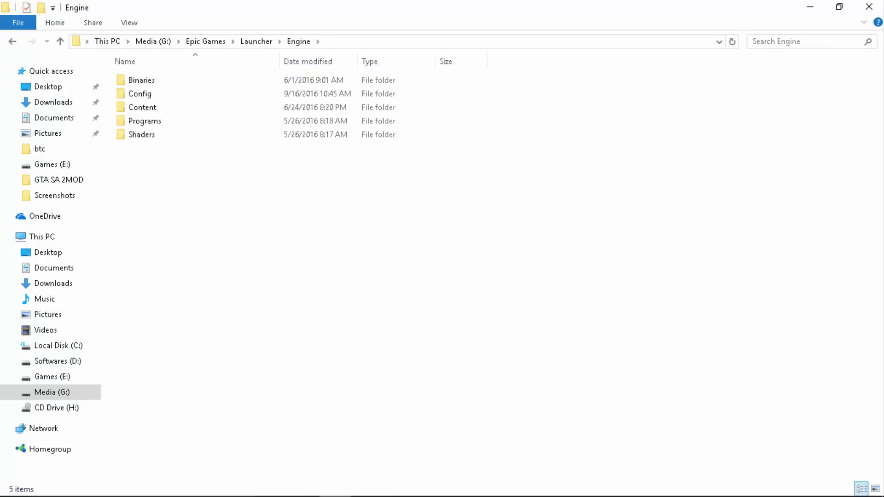
{"action": "key", "text": "BackSpace"}
{"action": "key", "text": "Down"}
{"action": "key", "text": "Return"}
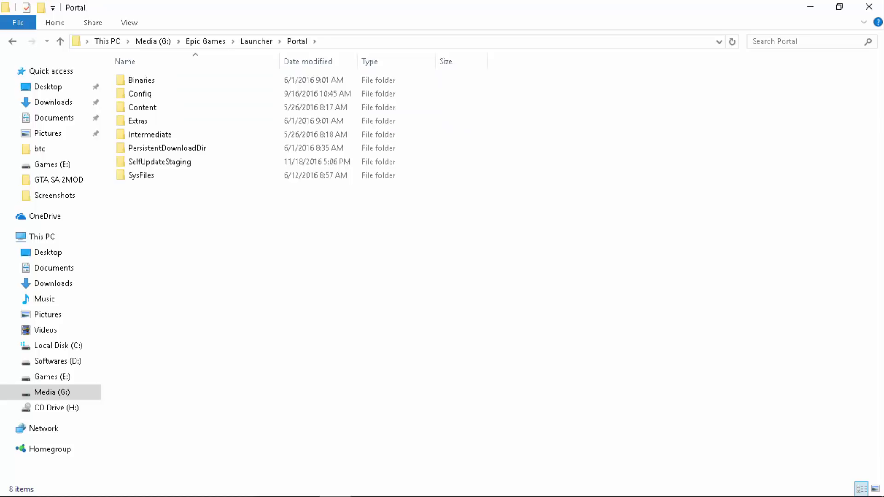
View the contents of the SelfUpdateStaging folder inside Portal, then return to Portal
{"action": "key", "text": "Down"}
{"action": "key", "text": "Down"}
{"action": "key", "text": "Down"}
{"action": "key", "text": "Down"}
{"action": "key", "text": "Down"}
{"action": "key", "text": "Down"}
{"action": "key", "text": "Down"}
{"action": "key", "text": "Return"}
{"action": "key", "text": "BackSpace"}
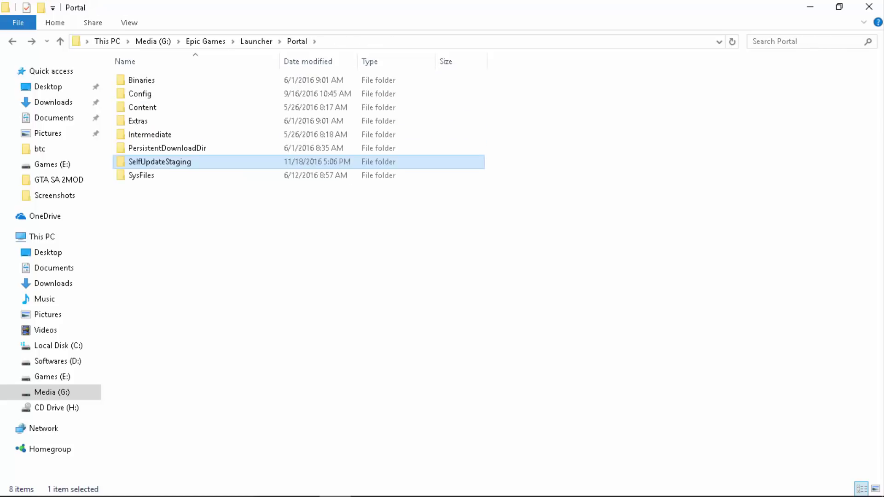
Close the File Explorer window and enter "vc++ redist" as the Google query in Chrome
{"action": "key", "text": "BackSpace"}
{"action": "left_click", "coordinate": [868, 7]}
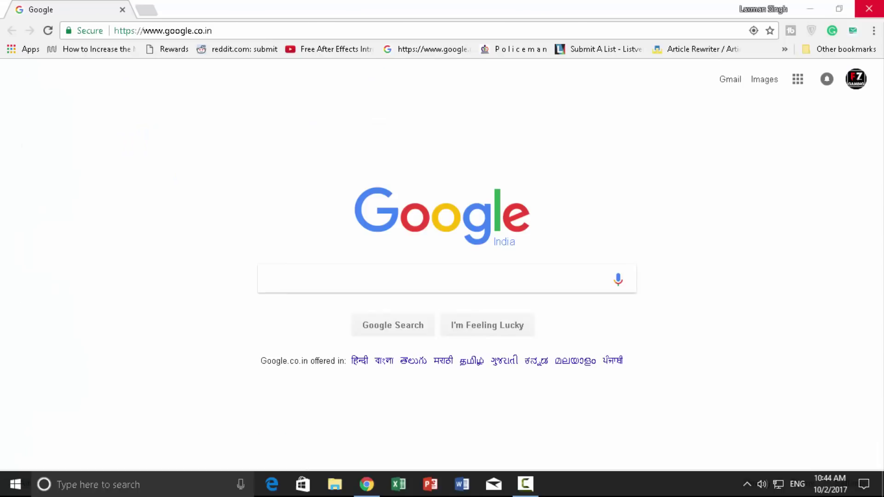
{"action": "left_click", "coordinate": [433, 279]}
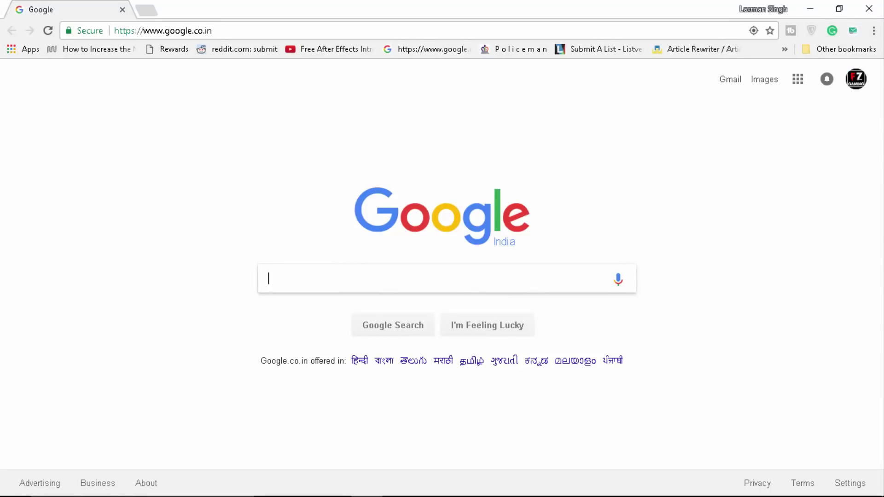
{"action": "type", "text": "vc r"}
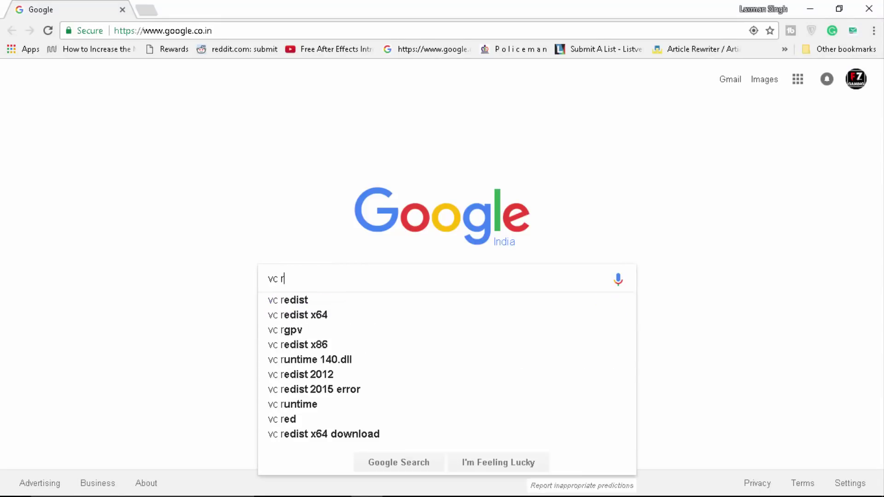
{"action": "type", "text": "edist"}
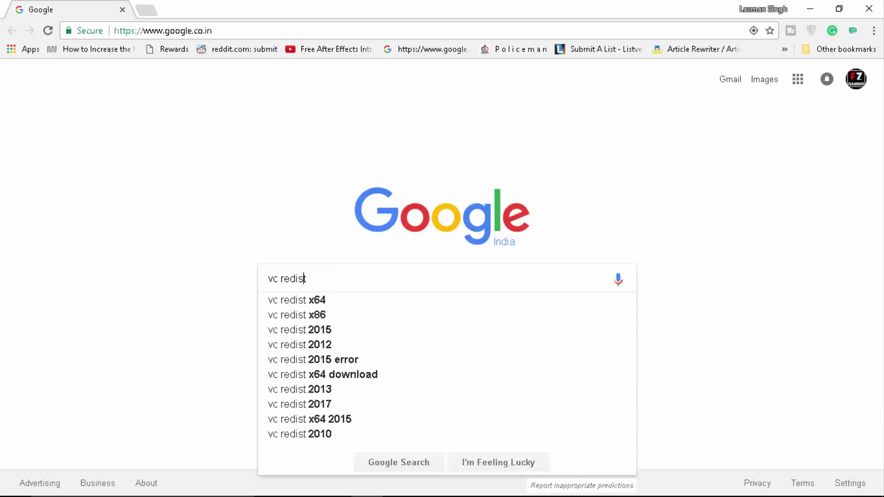
{"action": "left_click", "coordinate": [278, 279]}
{"action": "type", "text": "++"}
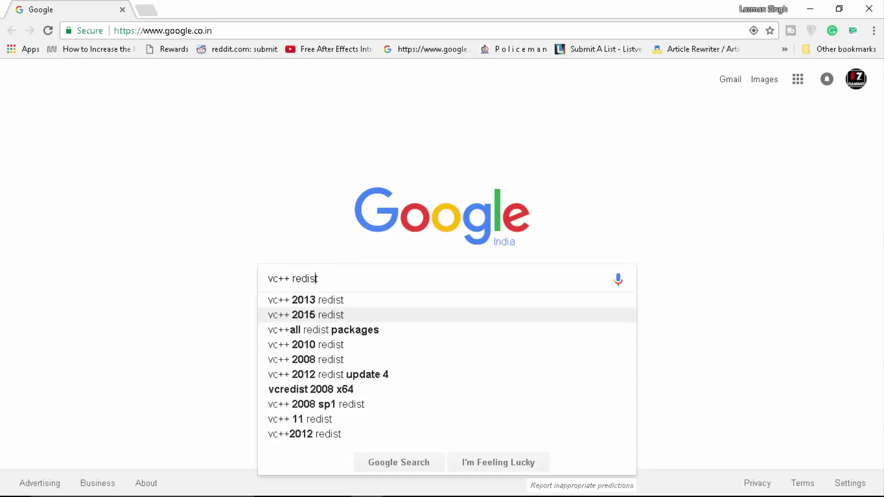
{"action": "key", "text": "Return"}
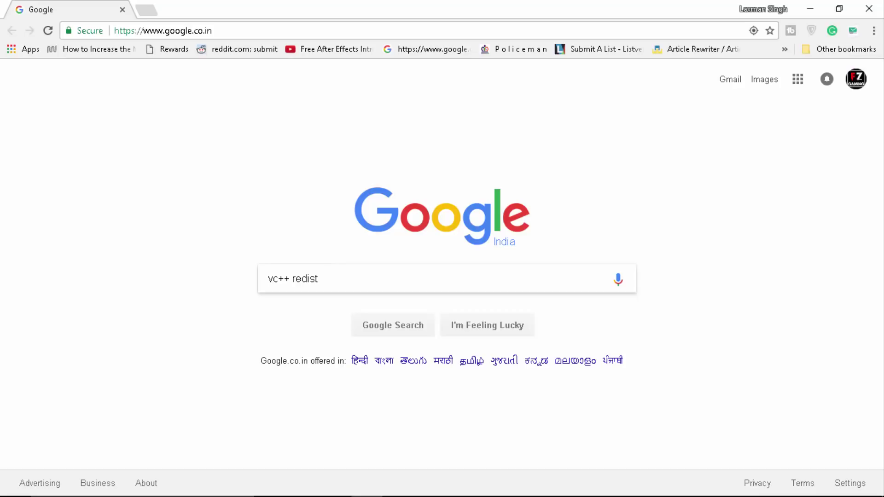
Add two new browser tabs and copy the "vc++ redist" query into both of them
{"action": "key", "text": "ctrl+t"}
{"action": "key", "text": "ctrl+t"}
{"action": "key", "text": "ctrl+1"}
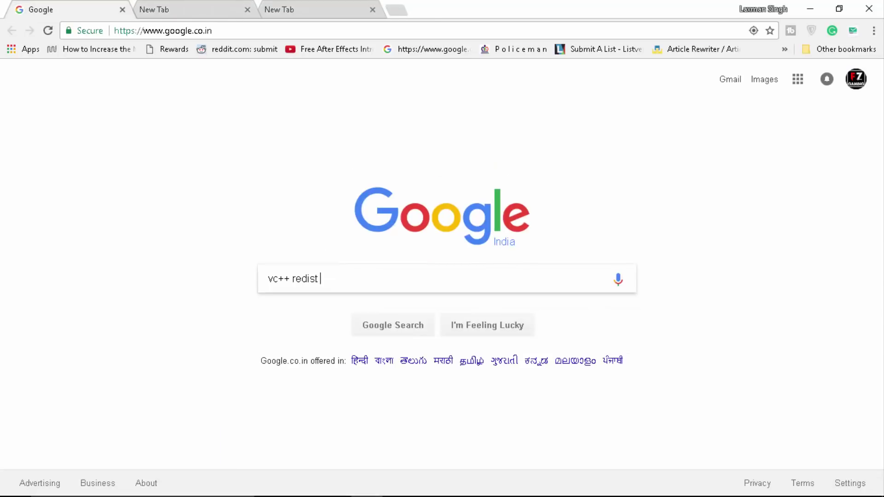
{"action": "key", "text": "ctrl+a"}
{"action": "key", "text": "ctrl+c"}
{"action": "key", "text": "ctrl+Tab"}
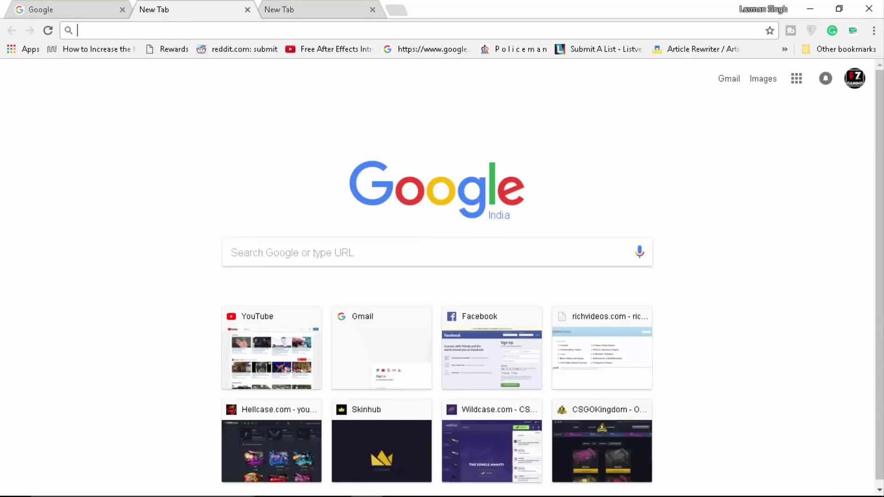
{"action": "key", "text": "ctrl+Tab"}
{"action": "key", "text": "ctrl+v"}
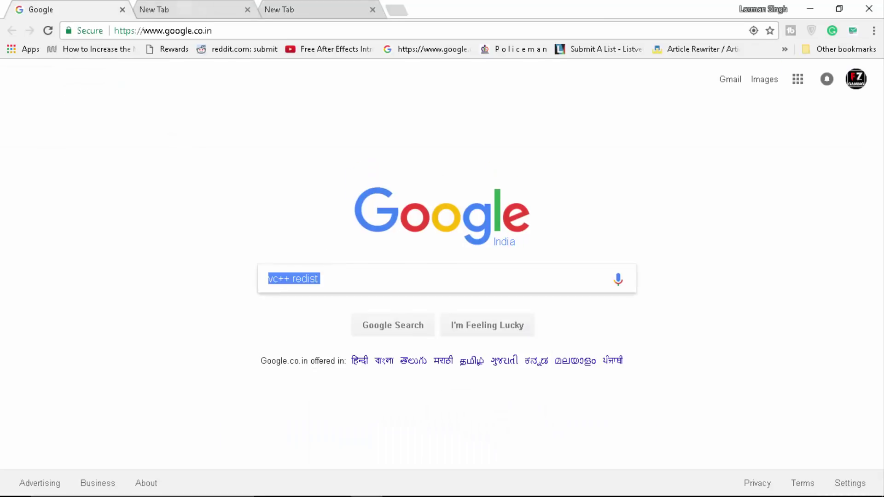
Append 2013 to the query in the first tab and search Google for "vc++ redist 2013"
{"action": "left_click", "coordinate": [336, 276]}
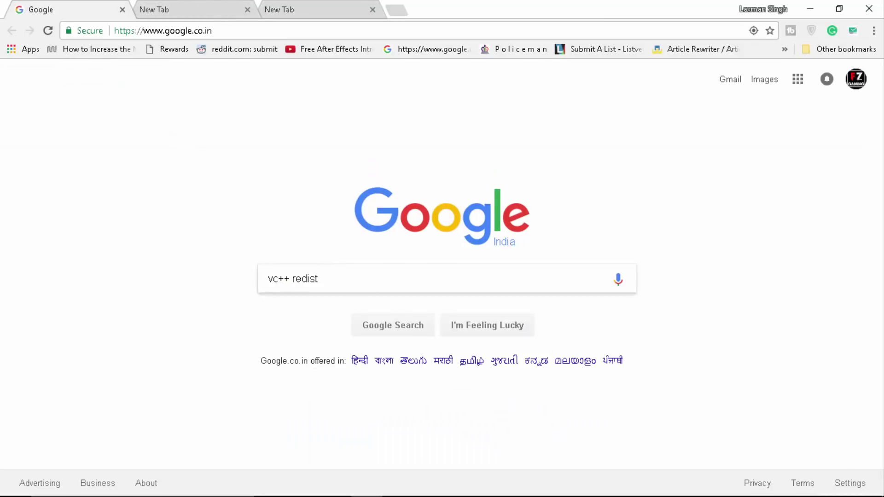
{"action": "type", "text": "2013"}
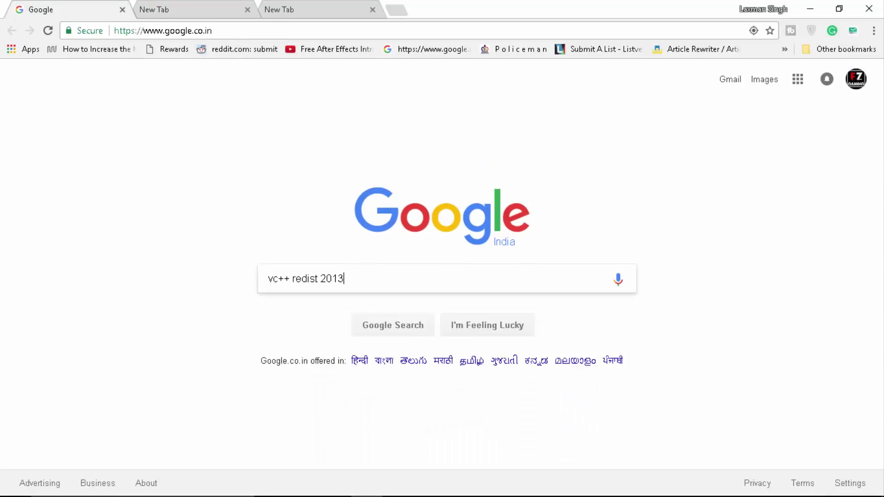
{"action": "left_click", "coordinate": [392, 325]}
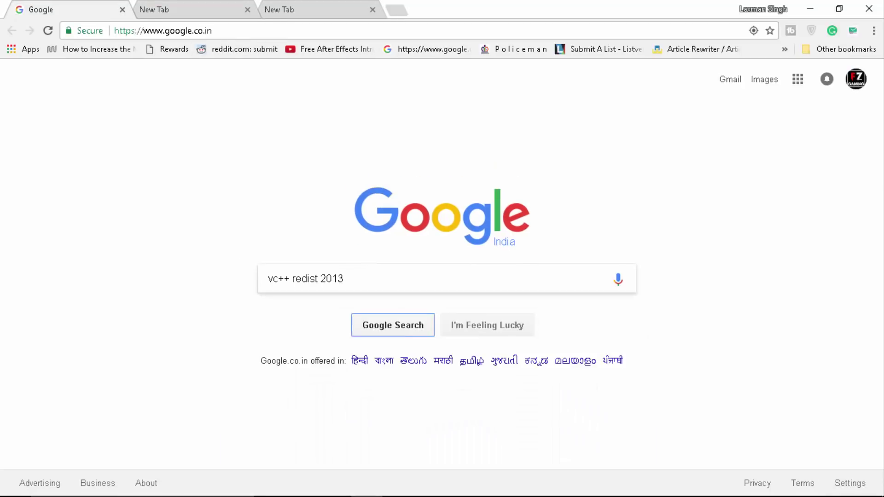
Search for "vc++ redist 2015" in the second tab and "vc++ redist 2010" in the third
{"action": "left_click", "coordinate": [184, 9]}
{"action": "type", "text": "2015"}
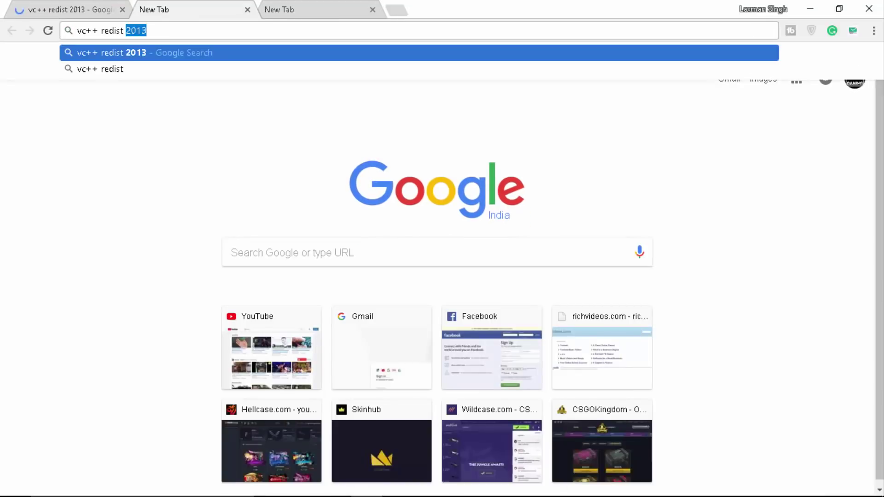
{"action": "key", "text": "Return"}
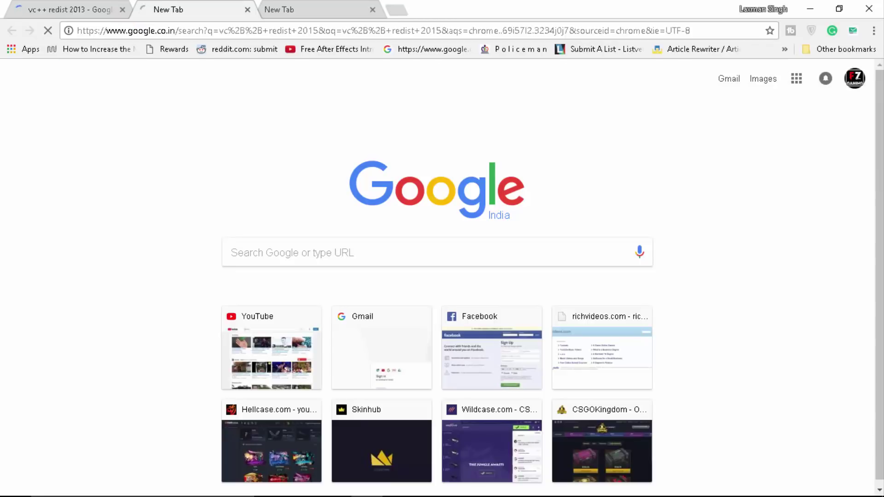
{"action": "left_click", "coordinate": [294, 9]}
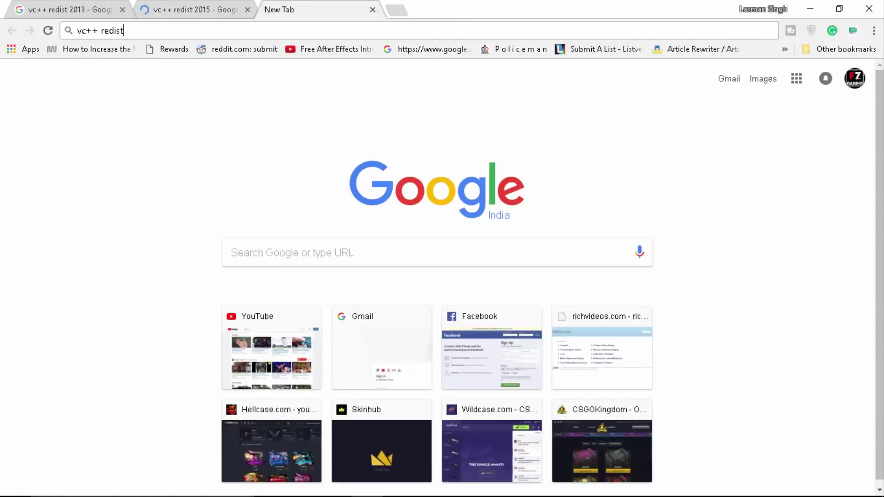
{"action": "type", "text": "2010"}
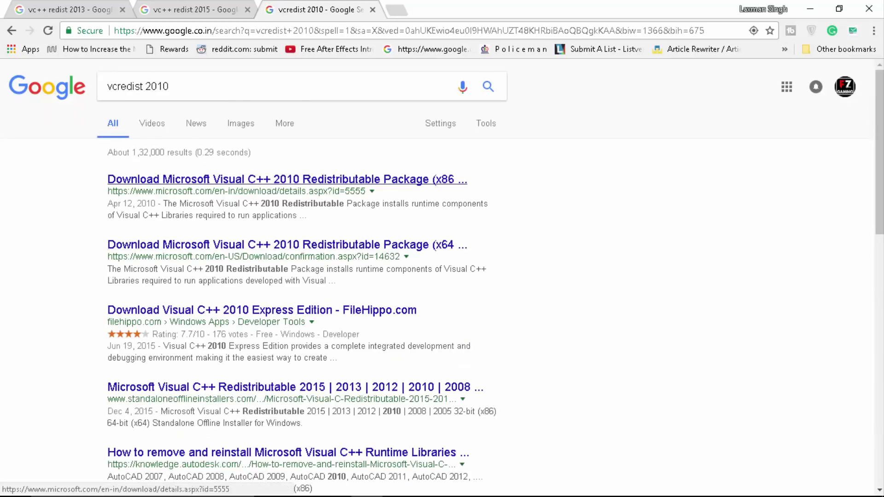
Accept the suggested "vcredist 2015" query and load Microsoft's Visual C++ Redistributable download pages in the tabs
{"action": "key", "text": "ctrl+shift+Tab"}
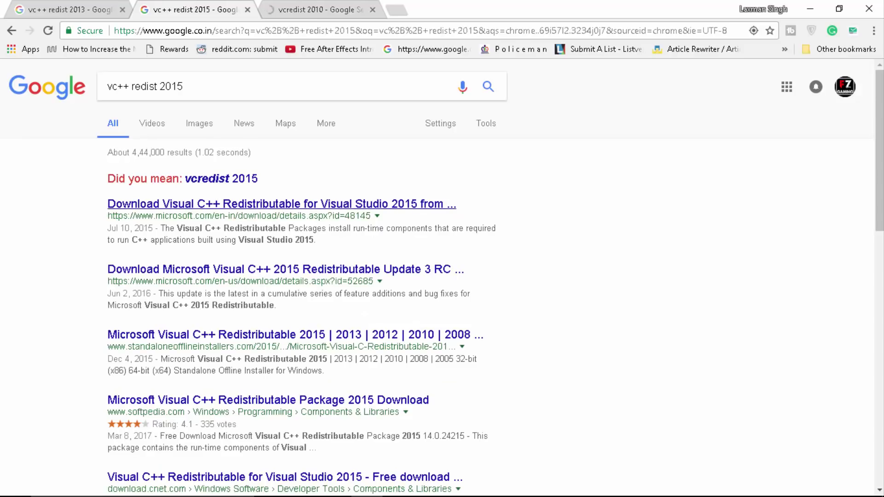
{"action": "left_click", "coordinate": [221, 179]}
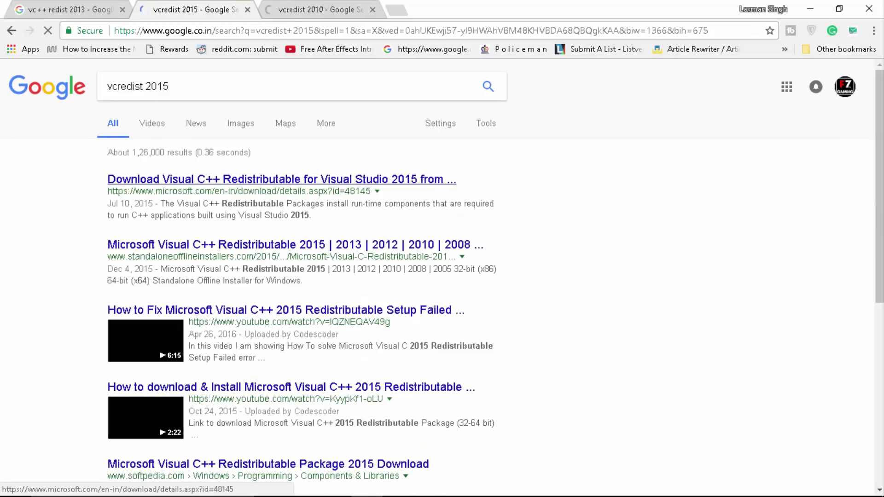
{"action": "key", "text": "ctrl+shift+Tab"}
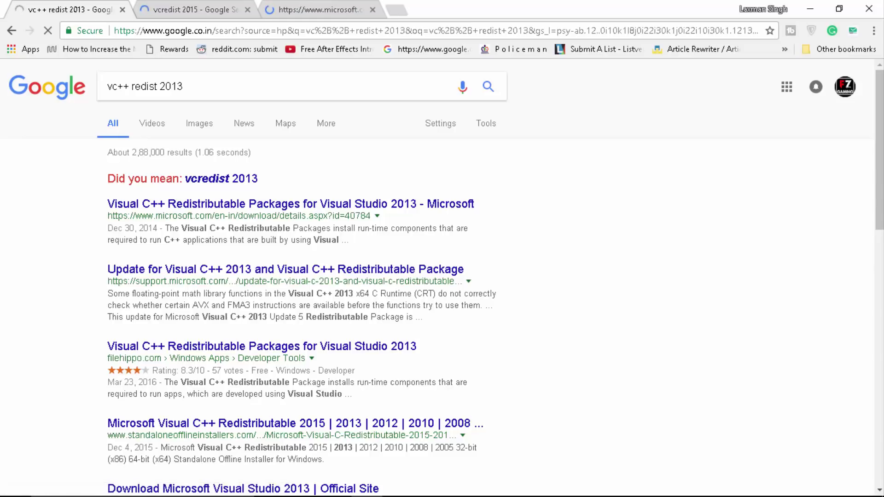
{"action": "key", "text": "ctrl+Tab"}
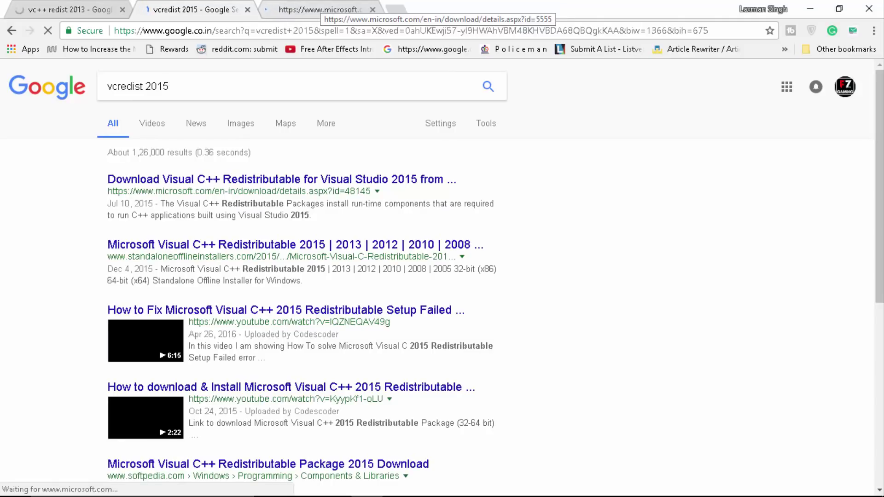
{"action": "key", "text": "ctrl+shift+Tab"}
{"action": "key", "text": "ctrl+Tab"}
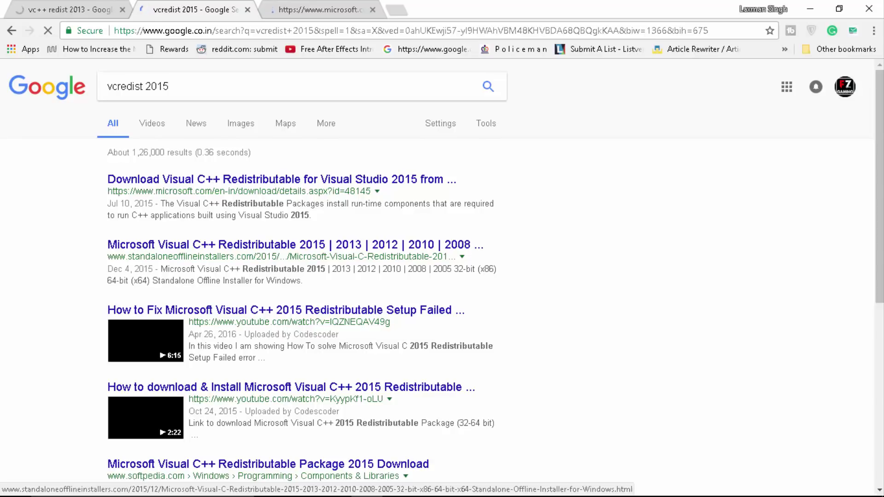
{"action": "key", "text": "ctrl+shift+Tab"}
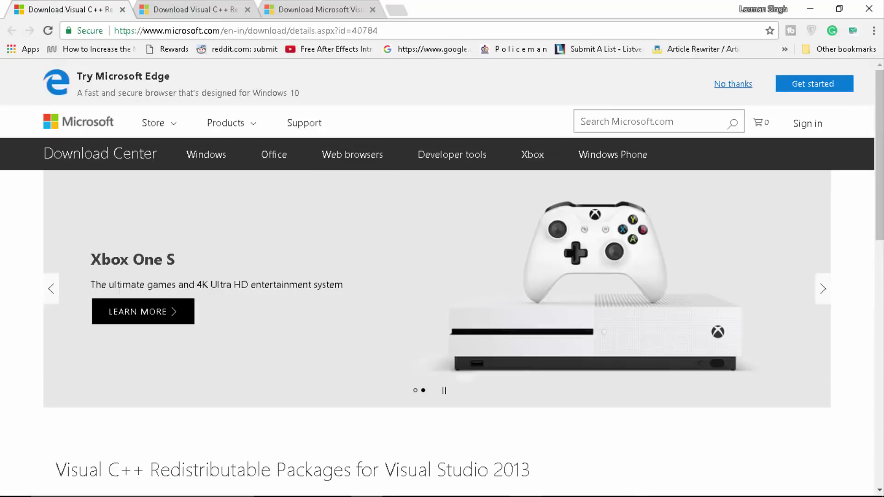
Highlight the package titles on the Visual C++ Redistributable download pages for Visual Studio 2013 and 2015
{"action": "scroll", "coordinate": [442, 276], "scroll_direction": "down", "scroll_amount": 5}
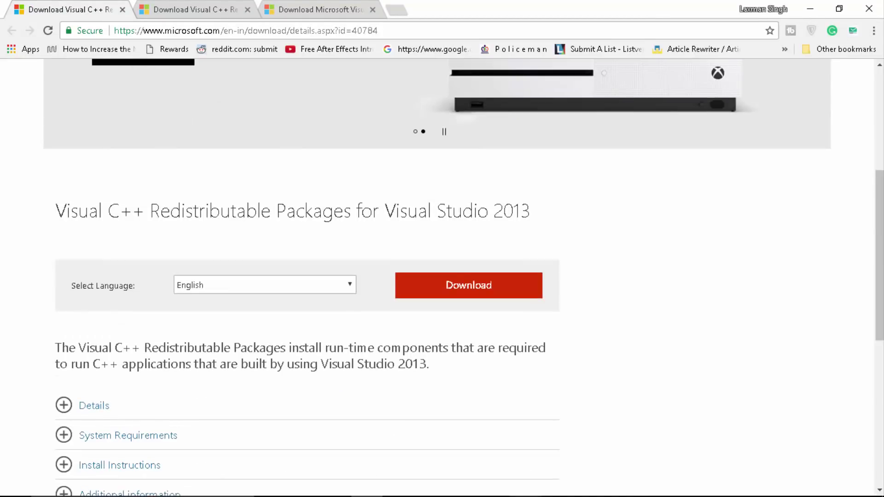
{"action": "left_click_drag", "start_coordinate": [70, 210], "coordinate": [530, 210]}
{"action": "left_click", "coordinate": [552, 230]}
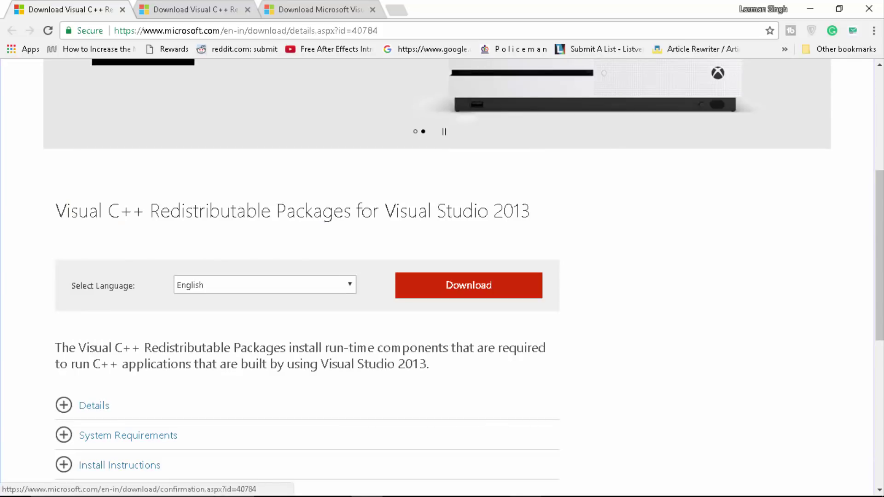
{"action": "left_click", "coordinate": [195, 9]}
{"action": "scroll", "coordinate": [442, 276], "scroll_direction": "down", "scroll_amount": 4}
{"action": "left_click_drag", "start_coordinate": [181, 274], "coordinate": [441, 275]}
Highlight the title and the x86 label on the Microsoft Visual C++ 2010 Redistributable Package page, then clear the selection
{"action": "key", "text": "ctrl+Tab"}
{"action": "left_click_drag", "start_coordinate": [230, 470], "coordinate": [446, 471]}
{"action": "left_click", "coordinate": [449, 470]}
{"action": "scroll", "coordinate": [442, 276], "scroll_direction": "down", "scroll_amount": 2}
{"action": "scroll", "coordinate": [442, 276], "scroll_direction": "down", "scroll_amount": 3}
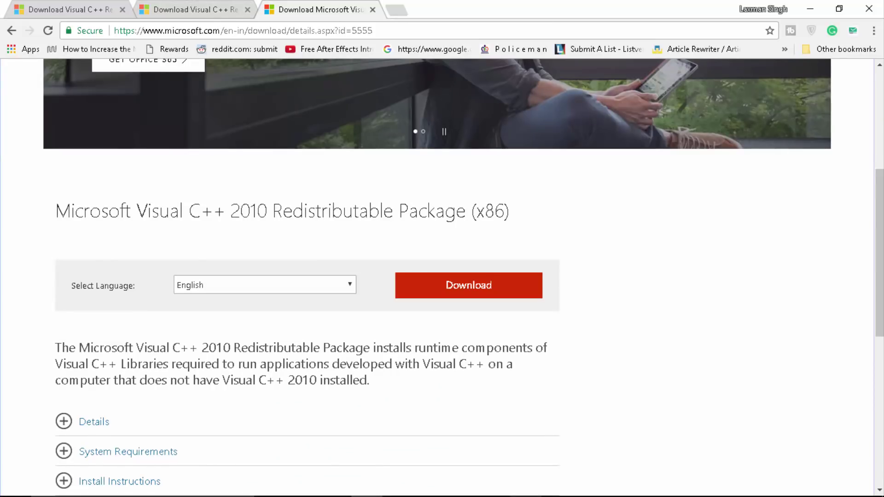
{"action": "left_click_drag", "start_coordinate": [476, 212], "coordinate": [510, 213]}
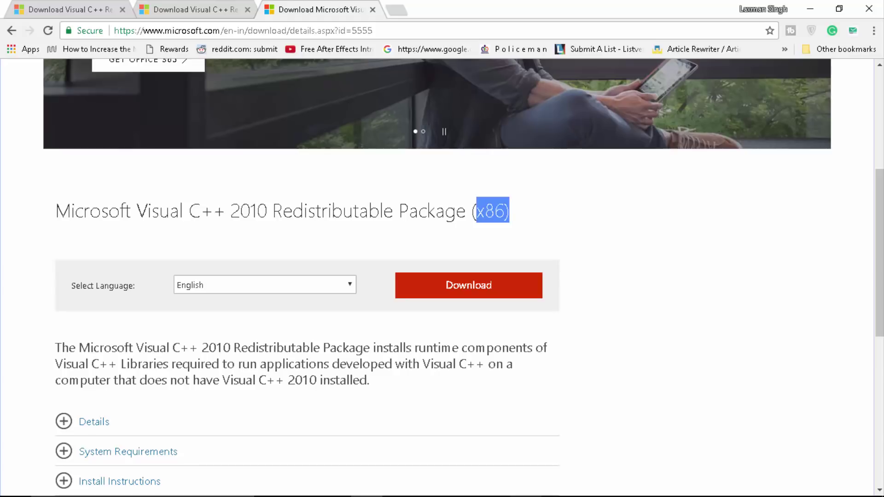
{"action": "left_click", "coordinate": [511, 214]}
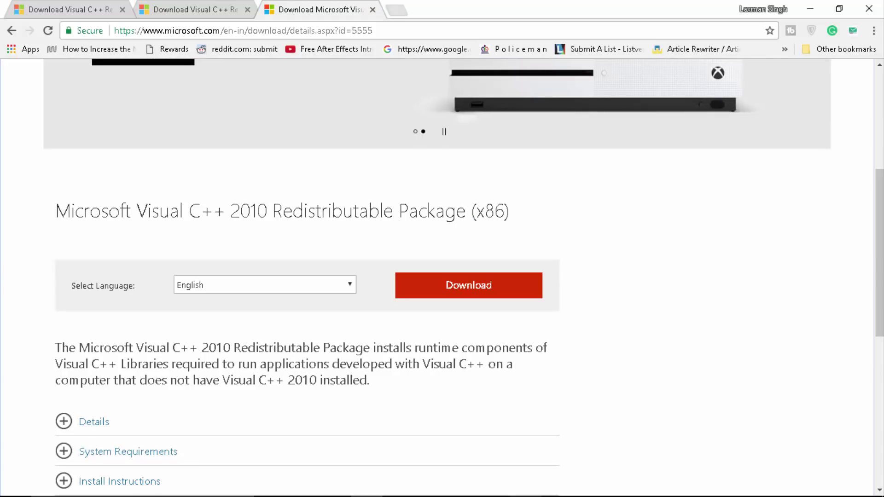
Open a blank browser tab and close the three Visual C++ download tabs
{"action": "left_click", "coordinate": [397, 9]}
{"action": "left_click", "coordinate": [373, 10]}
{"action": "left_click", "coordinate": [247, 10]}
{"action": "left_click", "coordinate": [123, 10]}
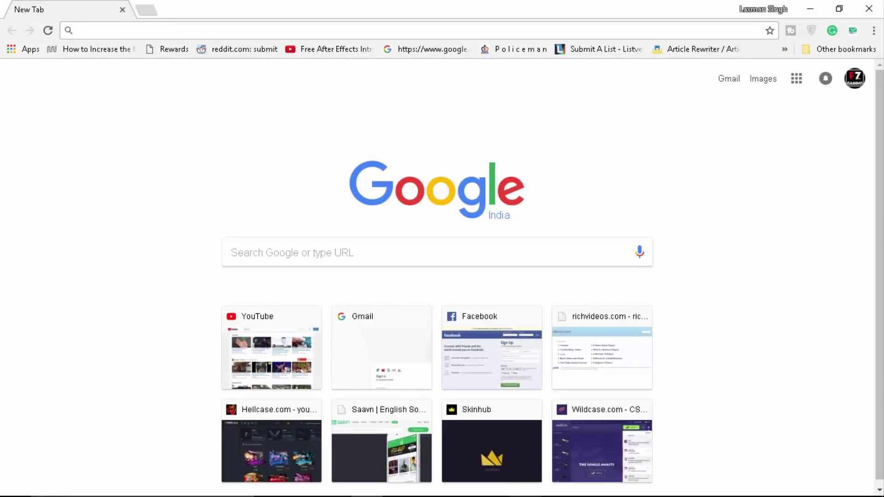
Search Google for "directx runtime offline installer" using the matching suggestion
{"action": "type", "text": "directx r"}
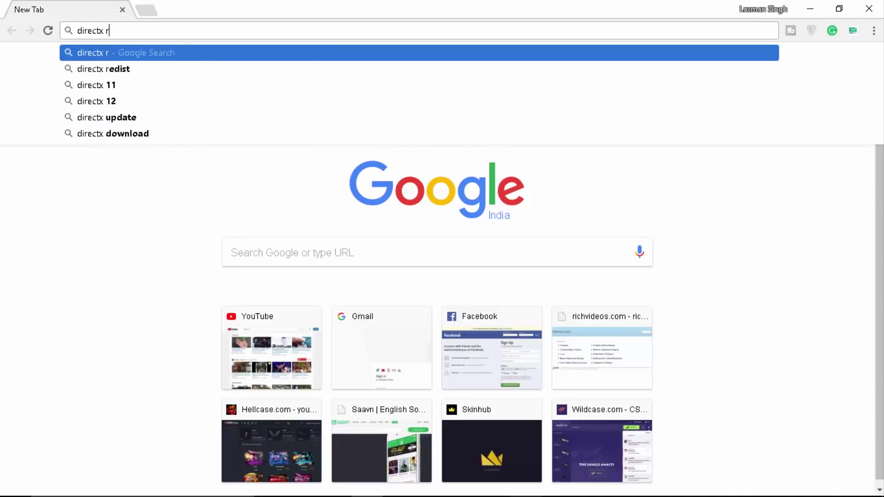
{"action": "type", "text": "untime"}
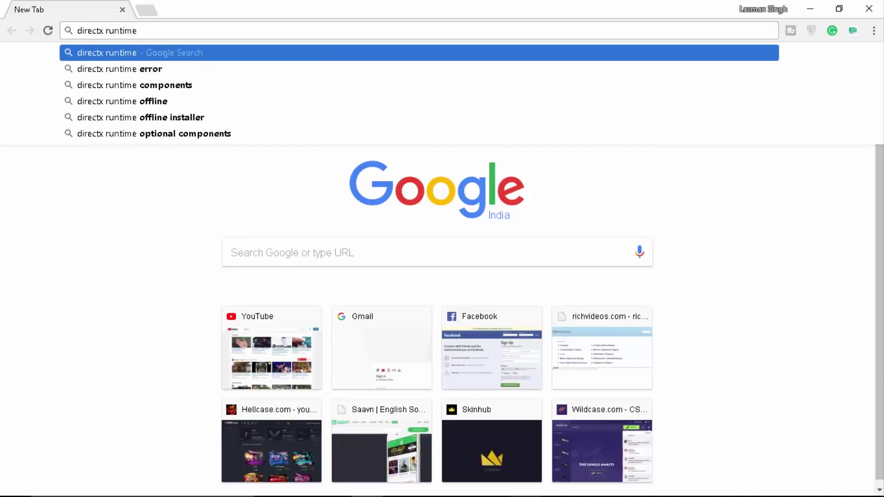
{"action": "key", "text": "Down"}
{"action": "key", "text": "Down"}
{"action": "key", "text": "Down"}
{"action": "key", "text": "Down"}
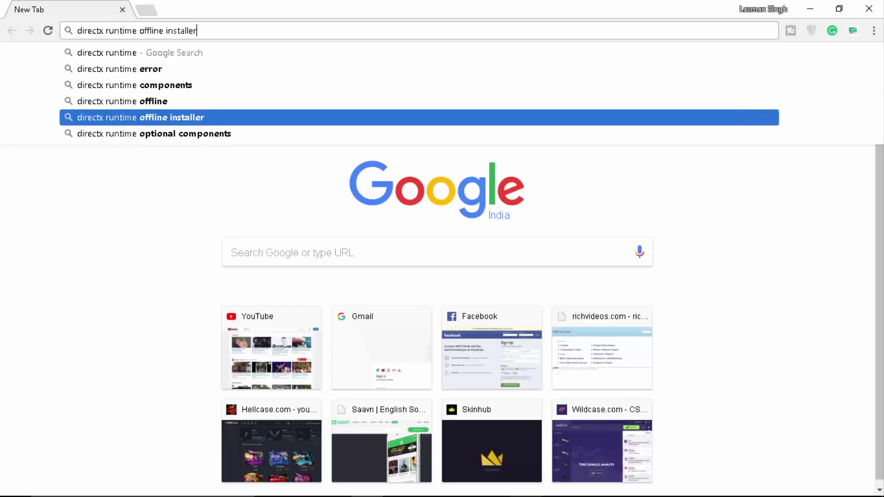
{"action": "key", "text": "Return"}
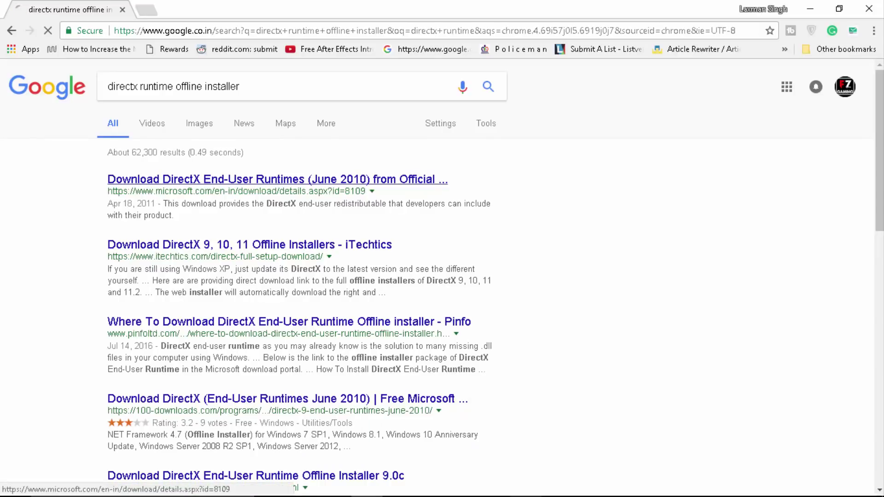
Open Microsoft's DirectX End-User Runtimes (June 2010) download page and highlight the release date in its title
{"action": "left_click", "coordinate": [276, 179]}
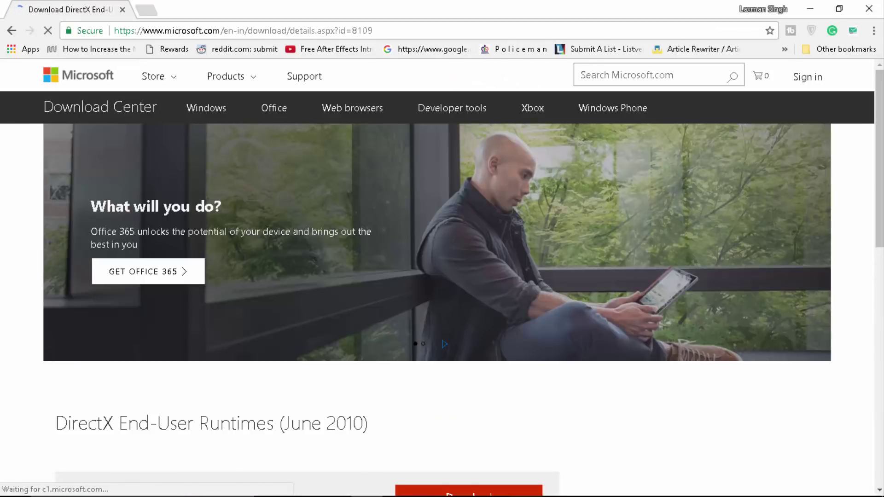
{"action": "scroll", "coordinate": [442, 276], "scroll_direction": "down", "scroll_amount": 5}
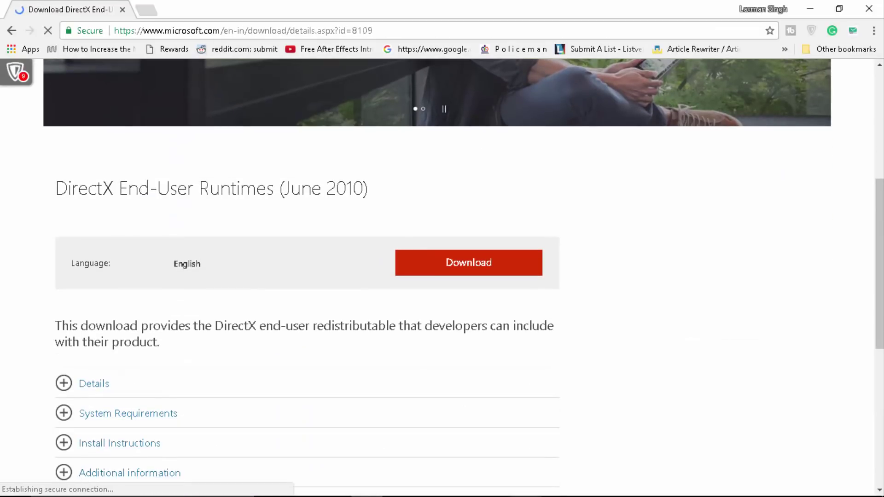
{"action": "left_click_drag", "start_coordinate": [369, 188], "coordinate": [280, 189]}
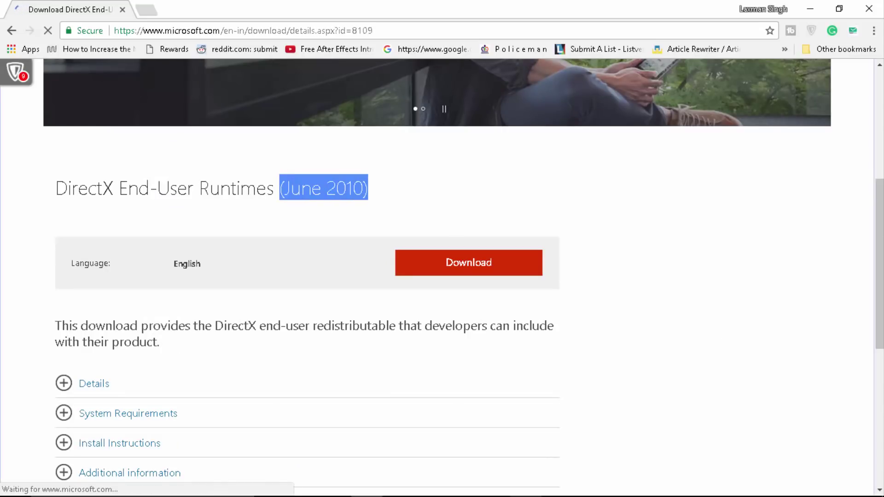
Return to the Google results, search for "dxsdk" and open Microsoft's DirectX Software Development Kit download page
{"action": "left_click", "coordinate": [280, 193]}
{"action": "left_click", "coordinate": [11, 30]}
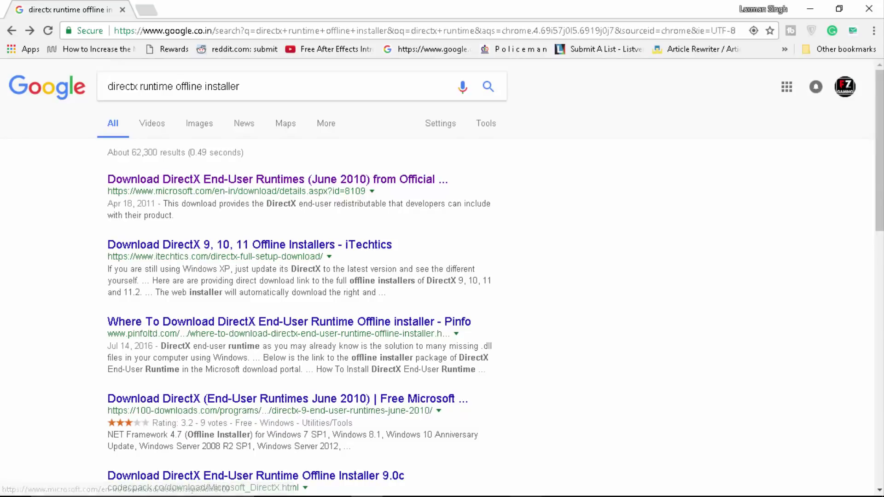
{"action": "left_click_drag", "start_coordinate": [249, 86], "coordinate": [106, 87]}
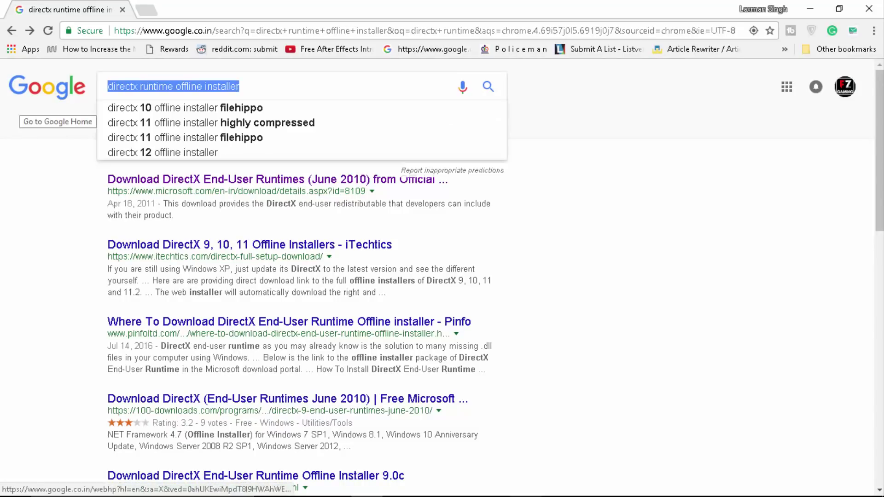
{"action": "type", "text": "dxsdk"}
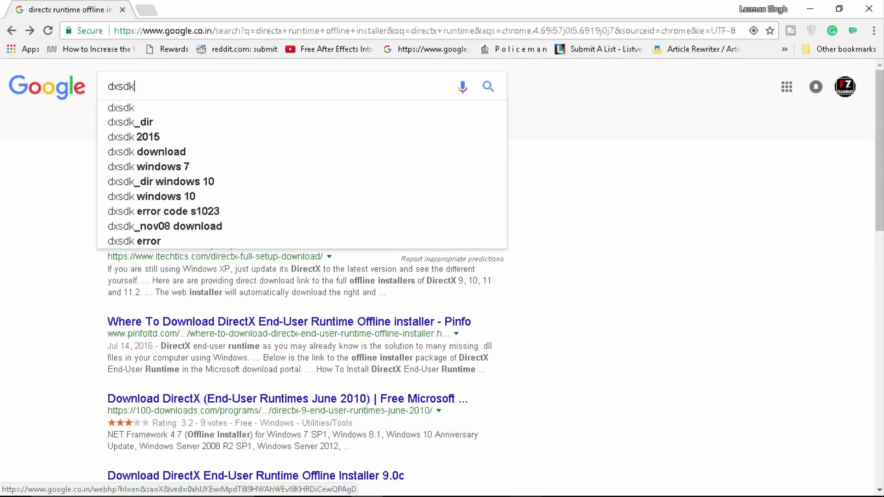
{"action": "key", "text": "Return"}
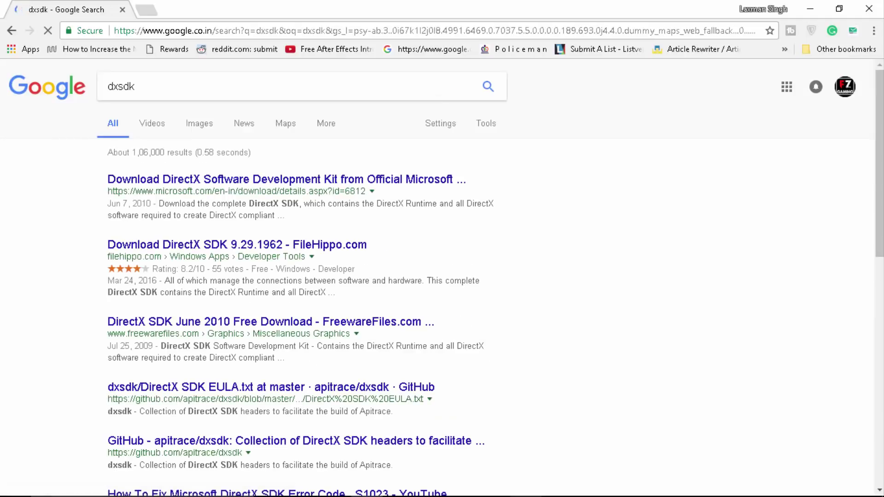
{"action": "left_click", "coordinate": [286, 179]}
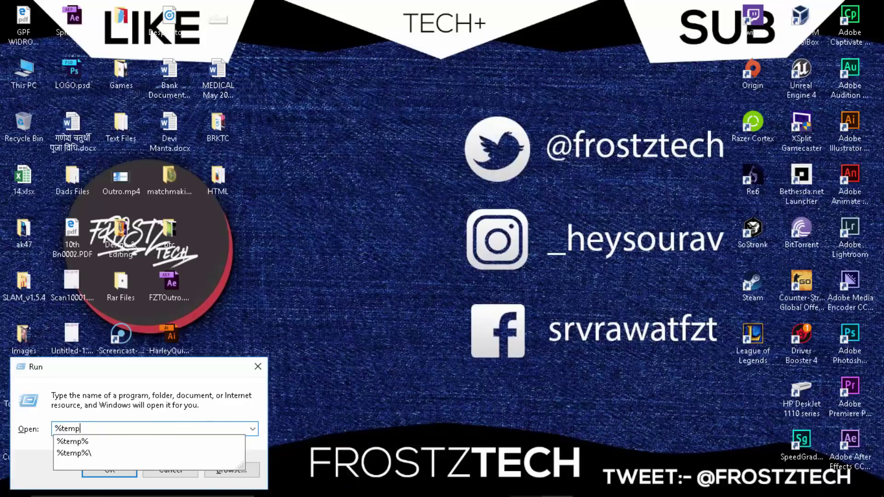
Open the %temp% folder and delete all its contents, skipping the file in use, and close the folder
{"action": "type", "text": "%"}
{"action": "key", "text": "Return"}
{"action": "key", "text": "ctrl+a"}
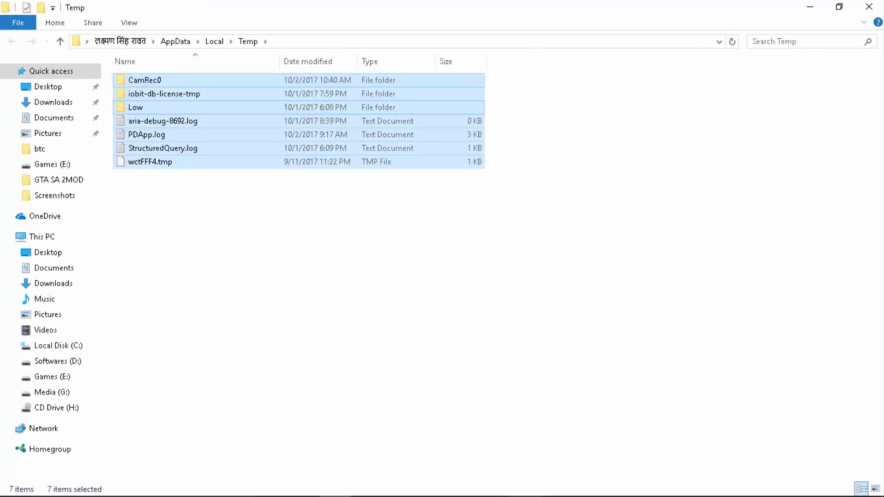
{"action": "key", "text": "Delete"}
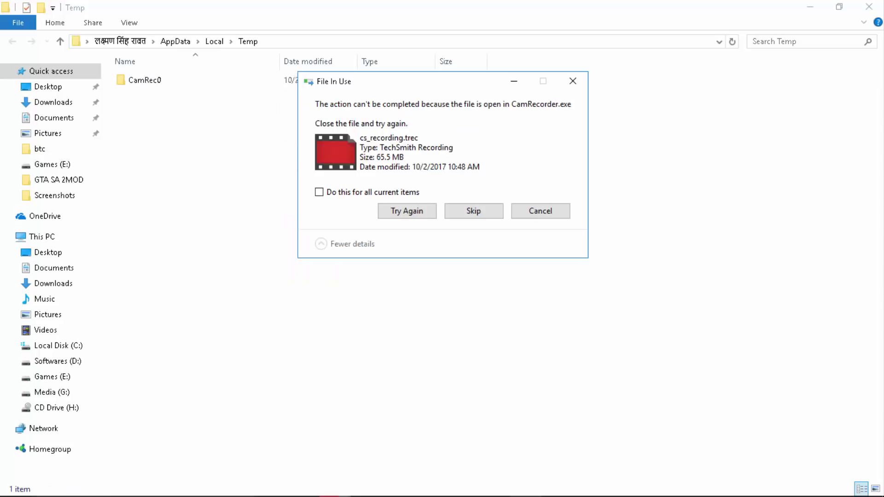
{"action": "left_click", "coordinate": [474, 211]}
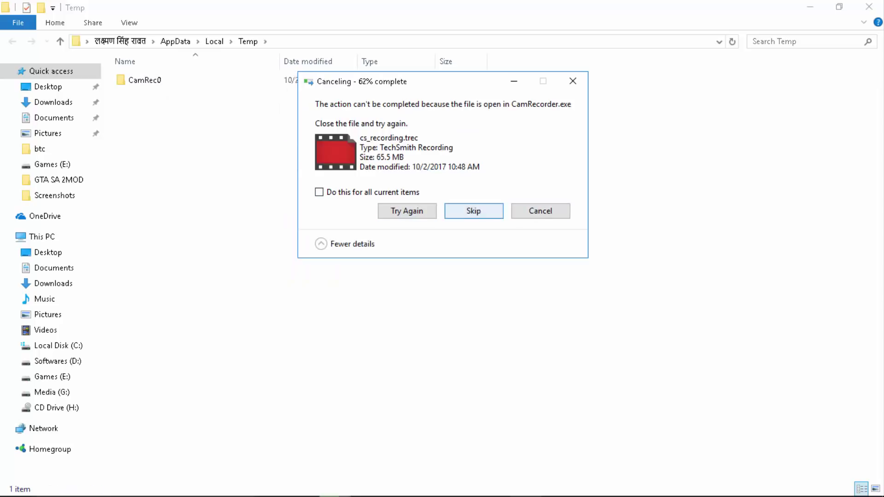
{"action": "left_click", "coordinate": [868, 7]}
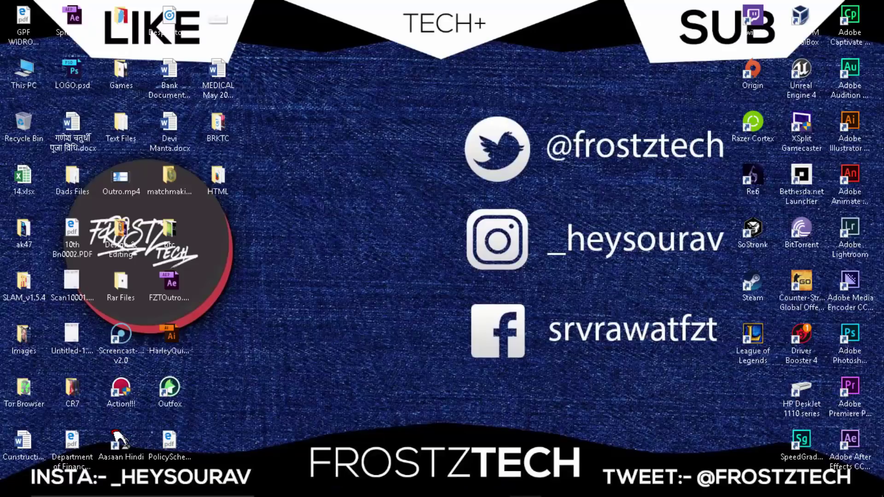
Launch Disk Cleanup with the cleanmgr command and exit its drive selection without cleaning a drive
{"action": "key", "text": "super+r"}
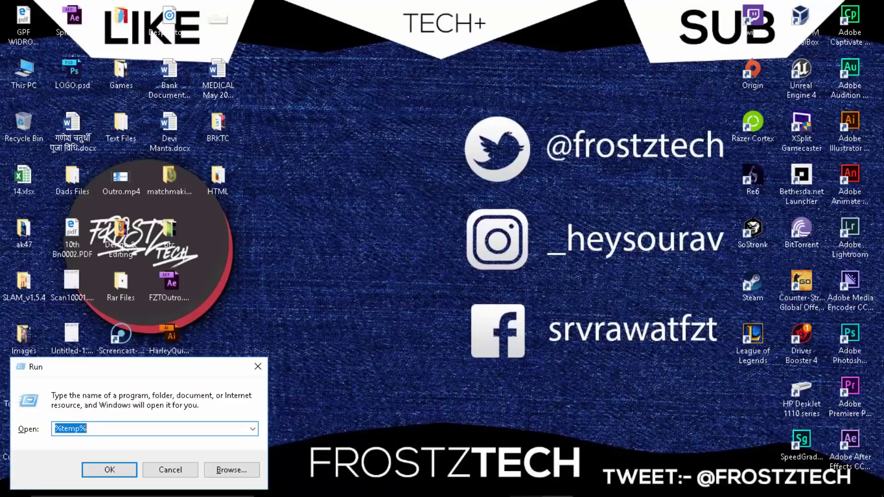
{"action": "type", "text": "cleanmgr"}
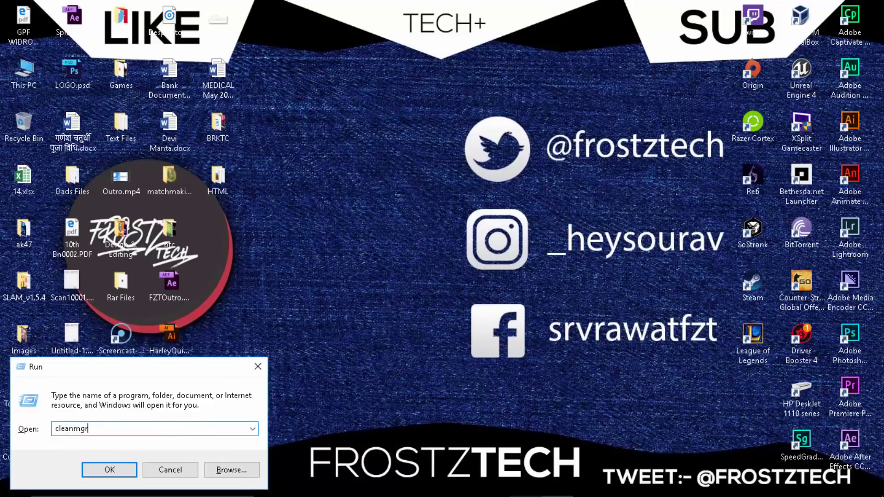
{"action": "key", "text": "Return"}
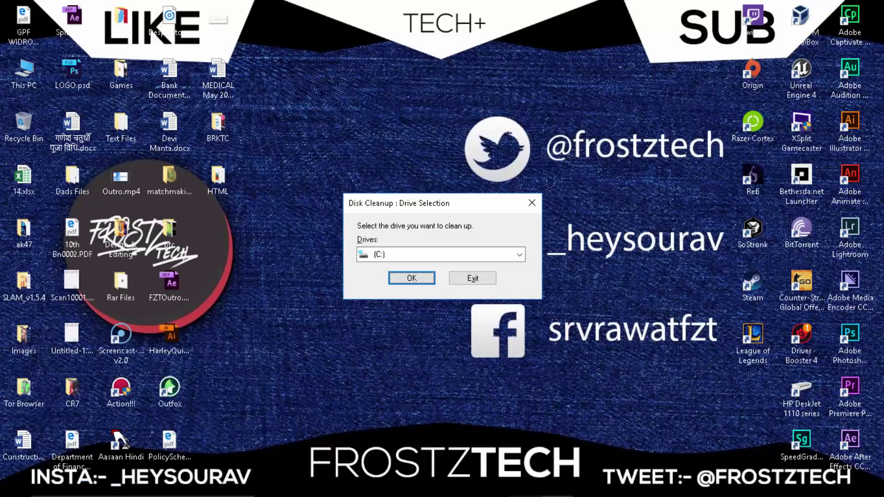
{"action": "left_click", "coordinate": [473, 278]}
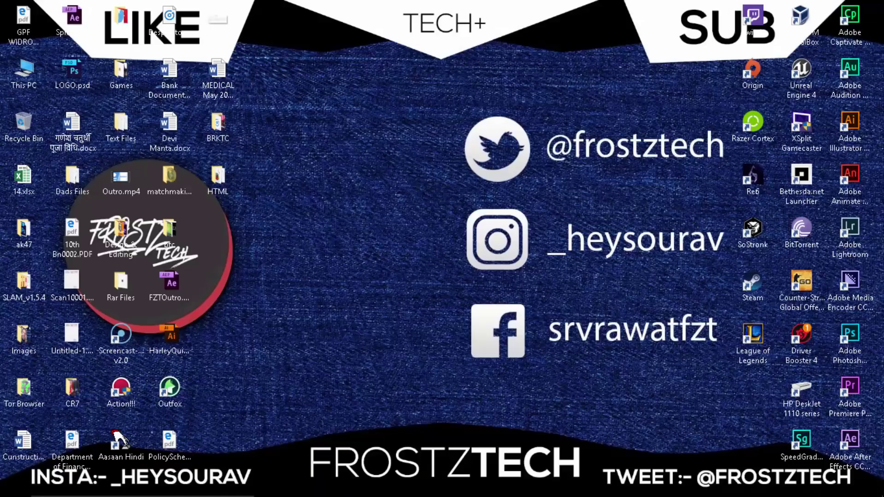
Open a Command Prompt with the cmd command and clear its screen with cls
{"action": "right_click", "coordinate": [405, 134]}
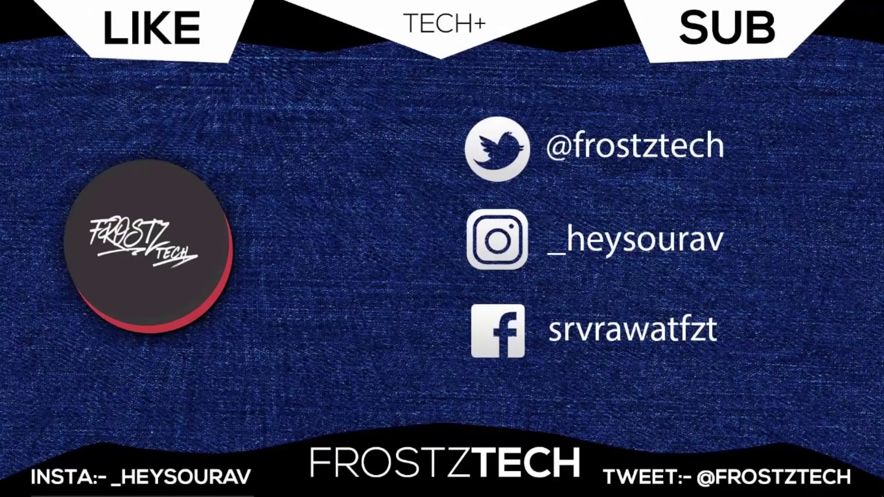
{"action": "key", "text": "super+r"}
{"action": "type", "text": "cmd"}
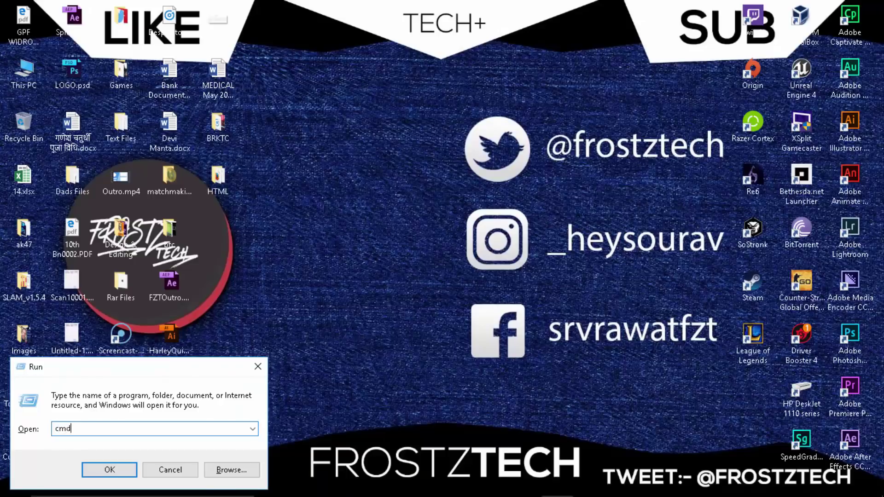
{"action": "key", "text": "Return"}
{"action": "key", "text": "super+r"}
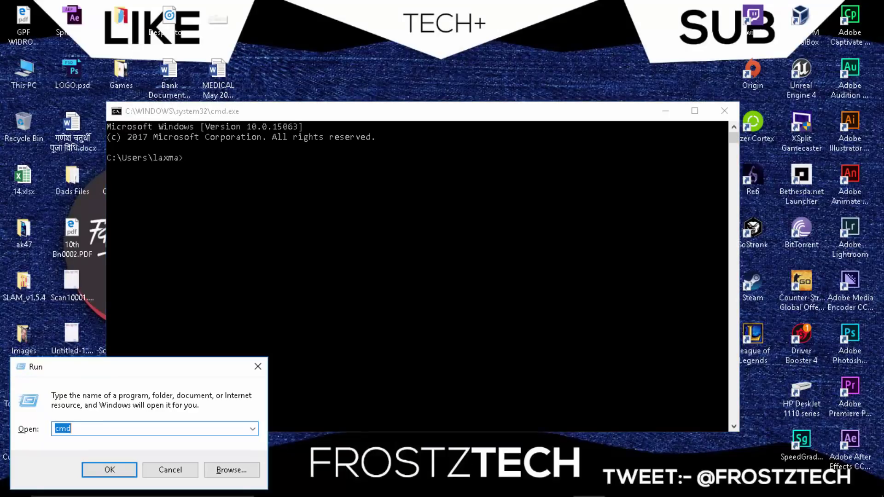
{"action": "type", "text": "cmd"}
{"action": "key", "text": "Return"}
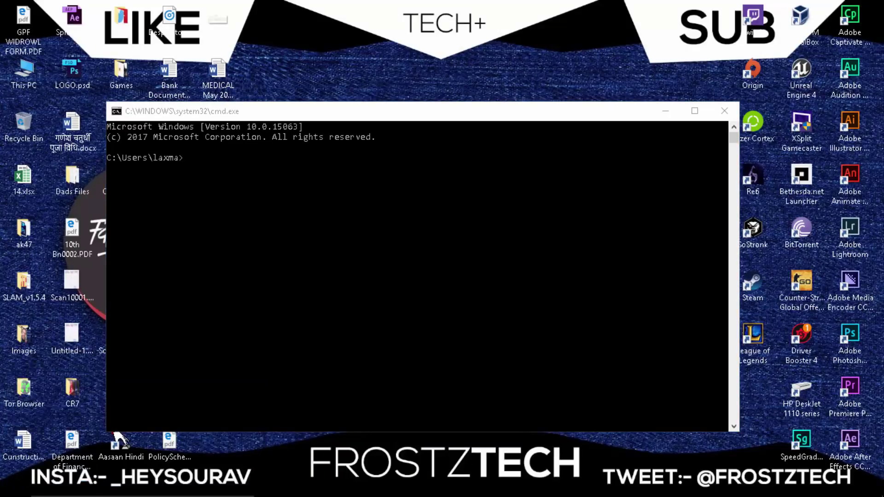
{"action": "type", "text": "cls"}
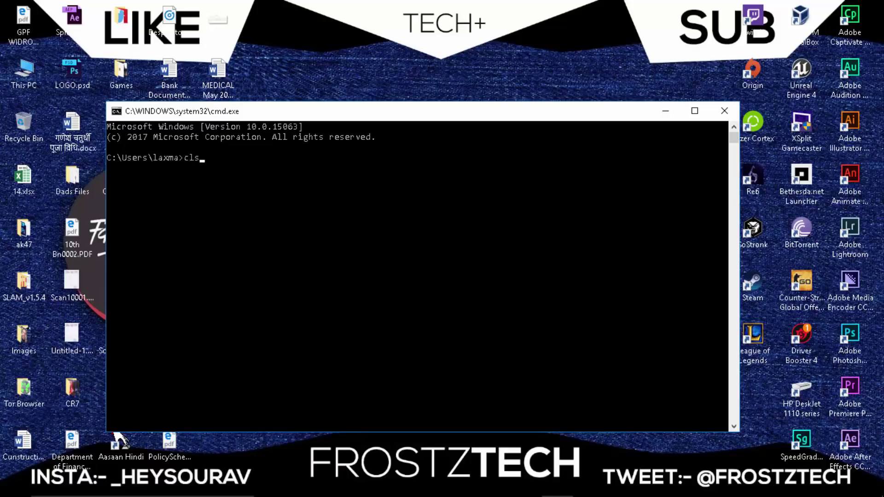
{"action": "key", "text": "Return"}
Flush the DNS resolver cache with ipconfig /flushdns, clear the output with cls and close the Command Prompt
{"action": "type", "text": "ipconfi"}
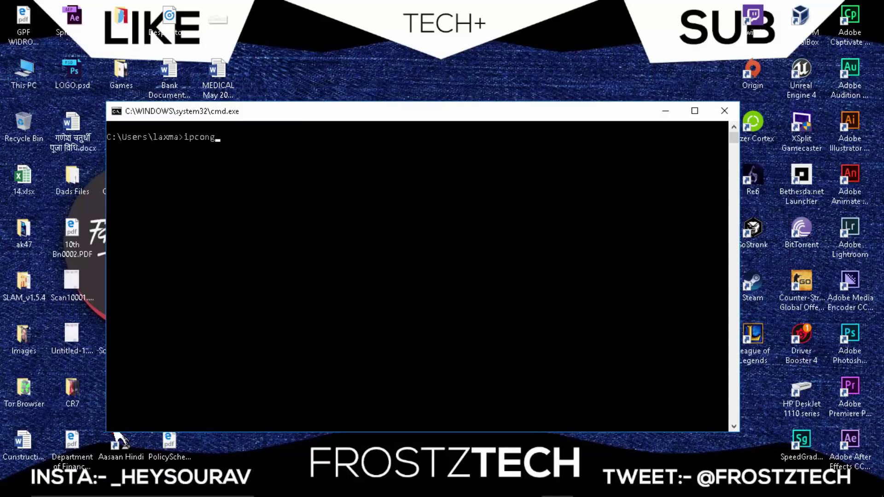
{"action": "type", "text": "g /flushdns"}
{"action": "key", "text": "Return"}
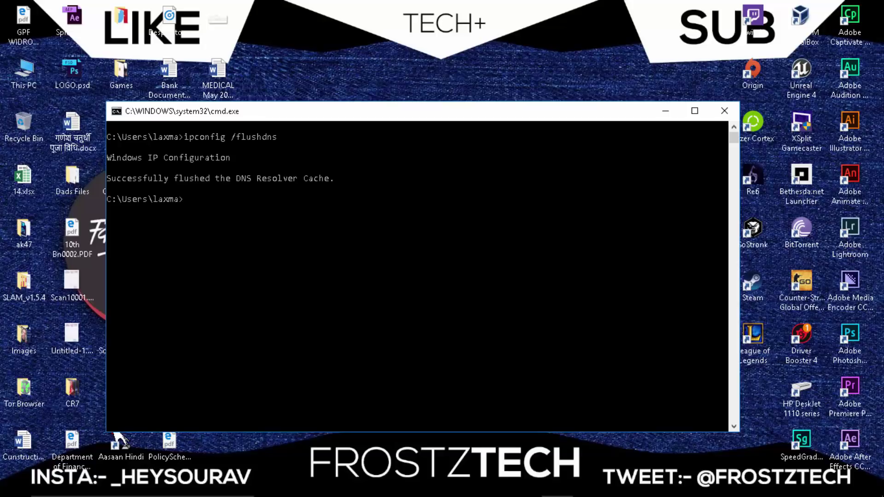
{"action": "type", "text": "cls"}
{"action": "key", "text": "Return"}
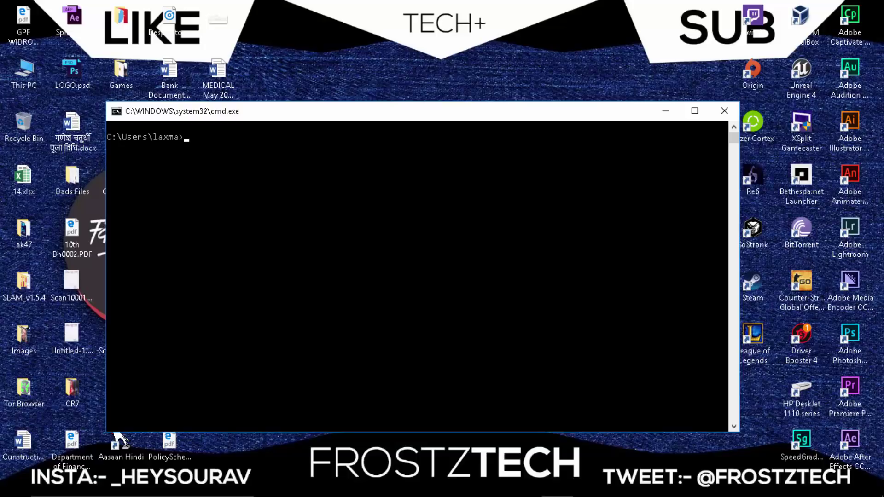
{"action": "left_click", "coordinate": [725, 111]}
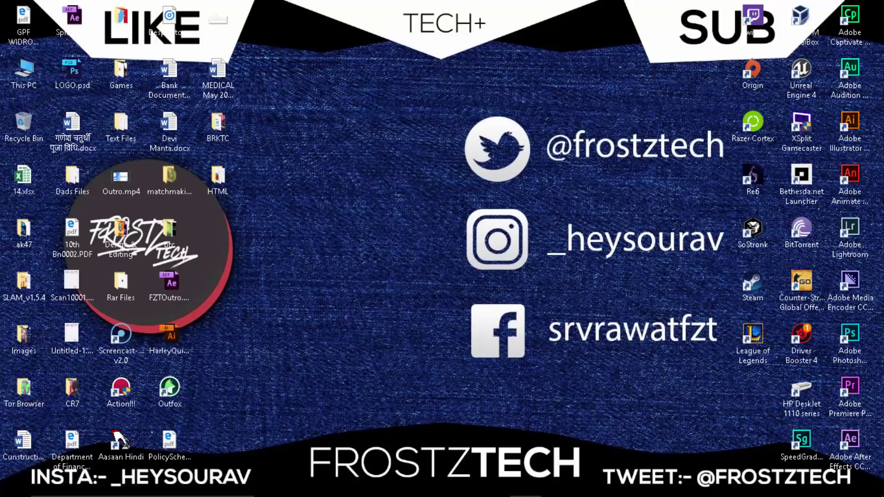
{"action": "key", "text": "super"}
{"action": "key", "text": "super"}
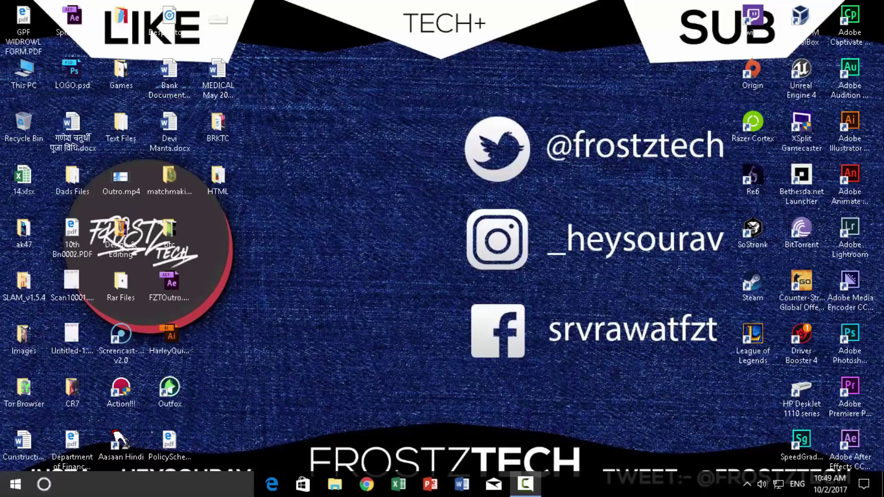